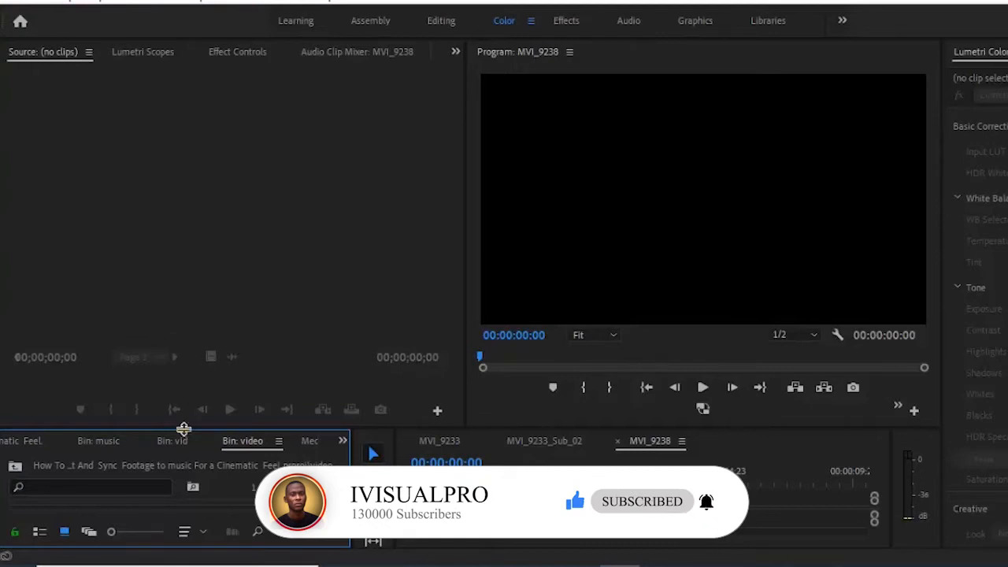
- Enlarge the project and timeline area, and place the bensound-adventure track from the music bin at the start of audio track A1
{"action": "left_click_drag", "start_coordinate": [184, 429], "coordinate": [228, 164]}
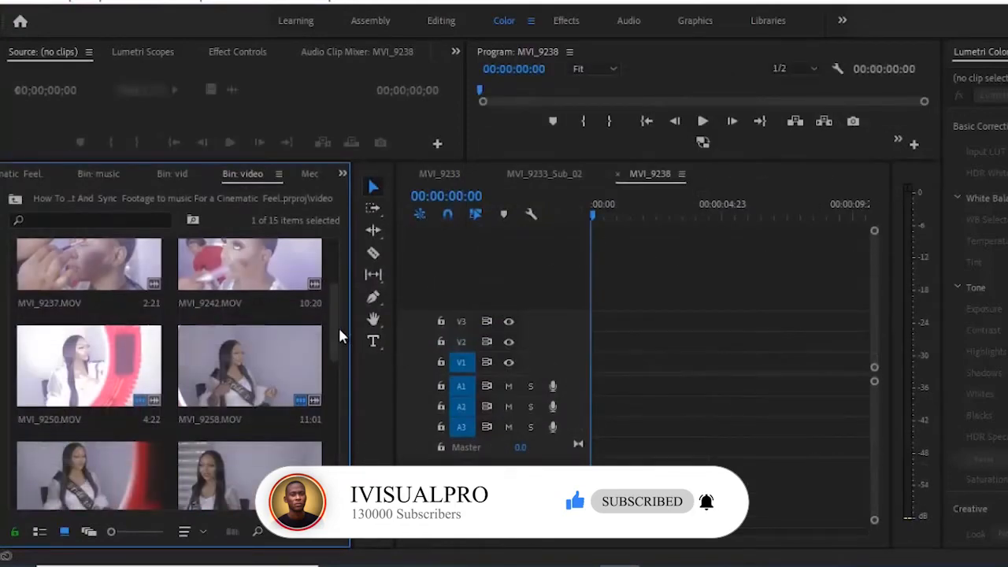
{"action": "left_click_drag", "start_coordinate": [331, 313], "coordinate": [312, 256]}
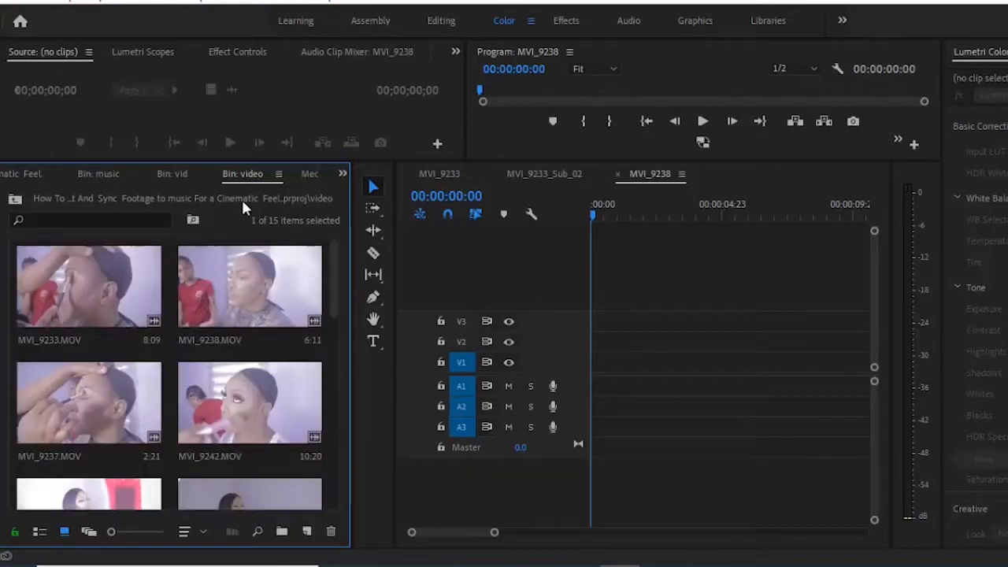
{"action": "left_click", "coordinate": [12, 202]}
{"action": "left_click", "coordinate": [246, 293]}
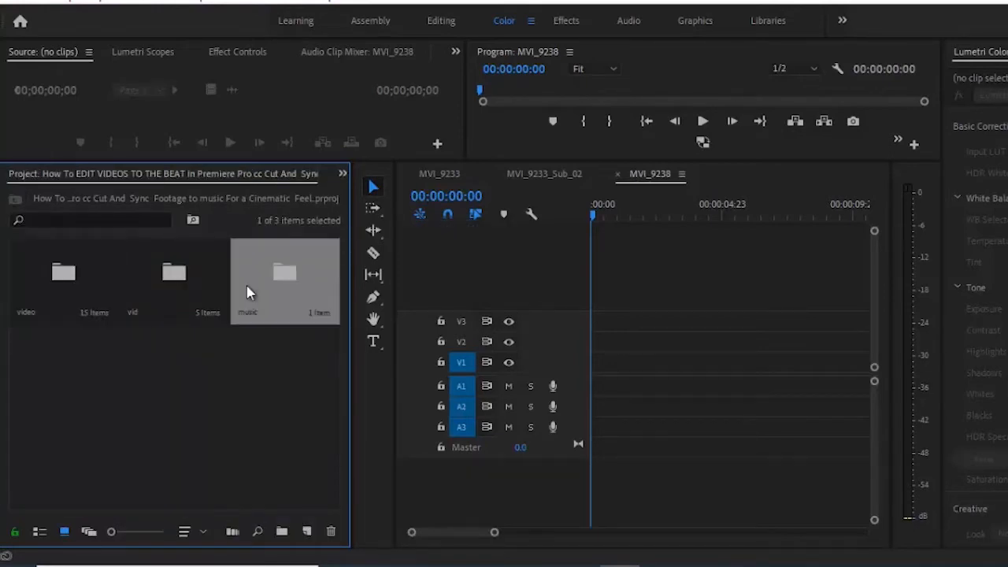
{"action": "left_click", "coordinate": [188, 299]}
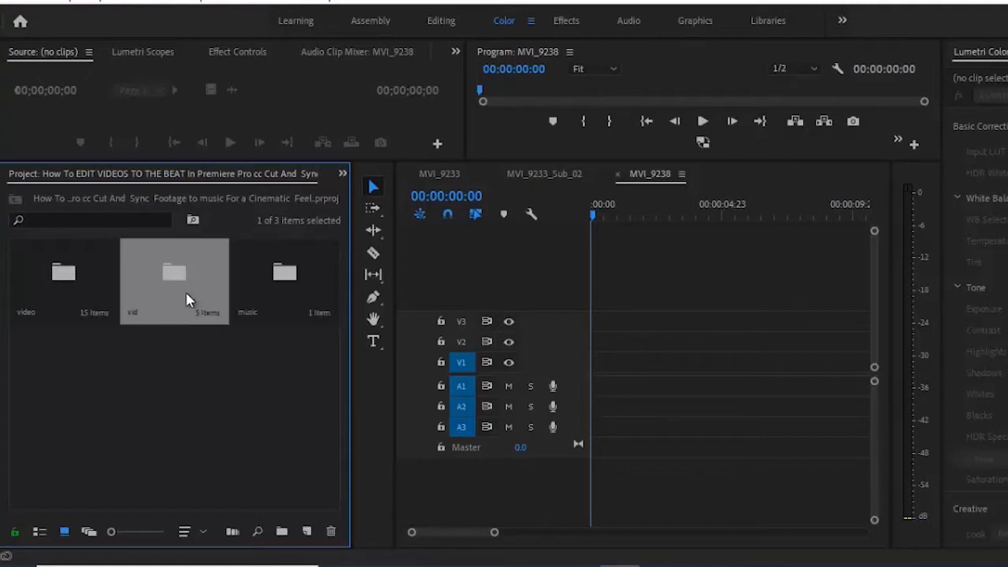
{"action": "left_click", "coordinate": [83, 292]}
{"action": "left_click", "coordinate": [180, 283]}
{"action": "double_click", "coordinate": [265, 276]}
{"action": "left_click", "coordinate": [118, 328]}
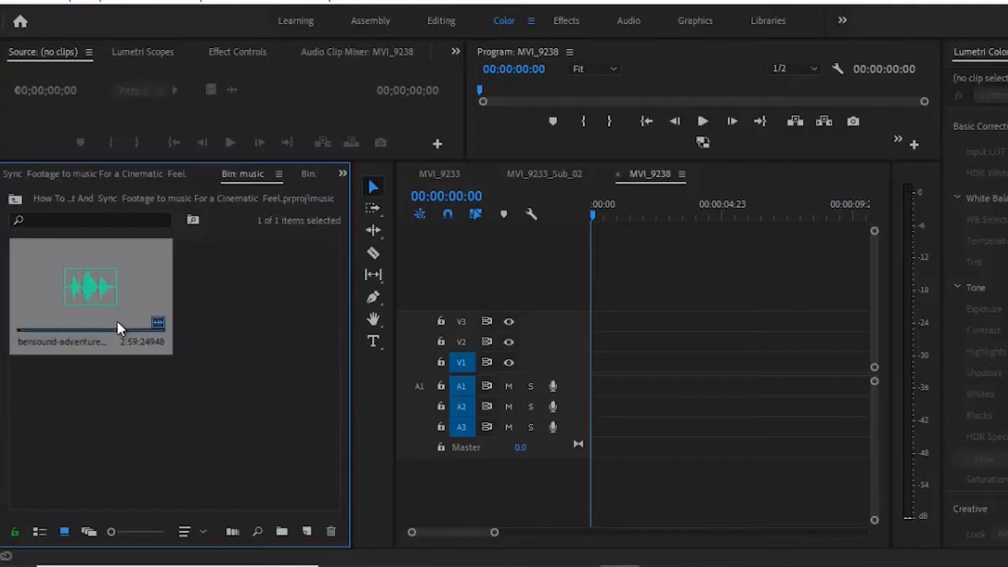
{"action": "left_click_drag", "start_coordinate": [115, 293], "coordinate": [597, 385]}
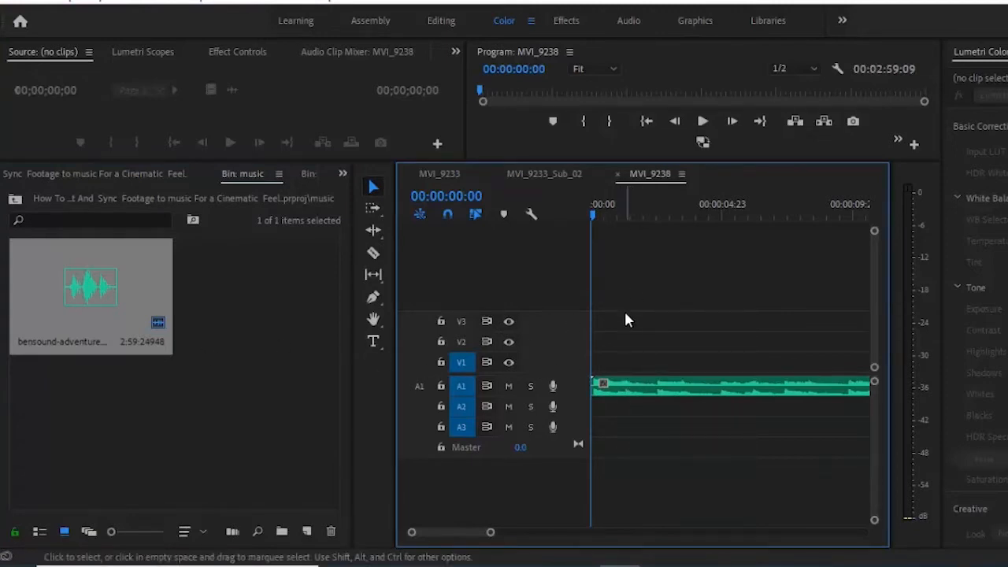
- Open the vid bin and reorder its clips so MVI_9242.MOV comes first, before MVI_9233.MOV
{"action": "left_click", "coordinate": [17, 202]}
{"action": "left_click", "coordinate": [17, 203]}
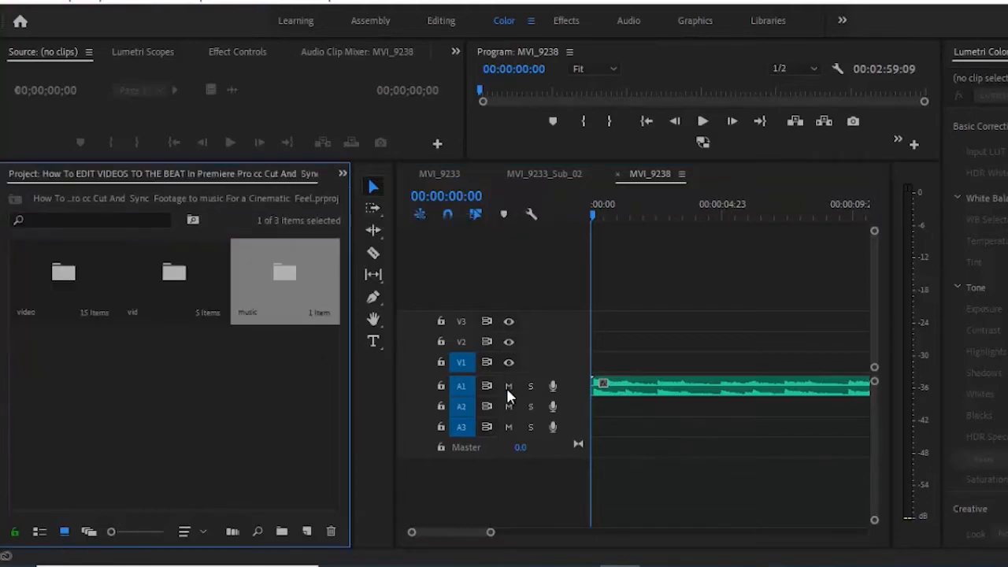
{"action": "double_click", "coordinate": [190, 292]}
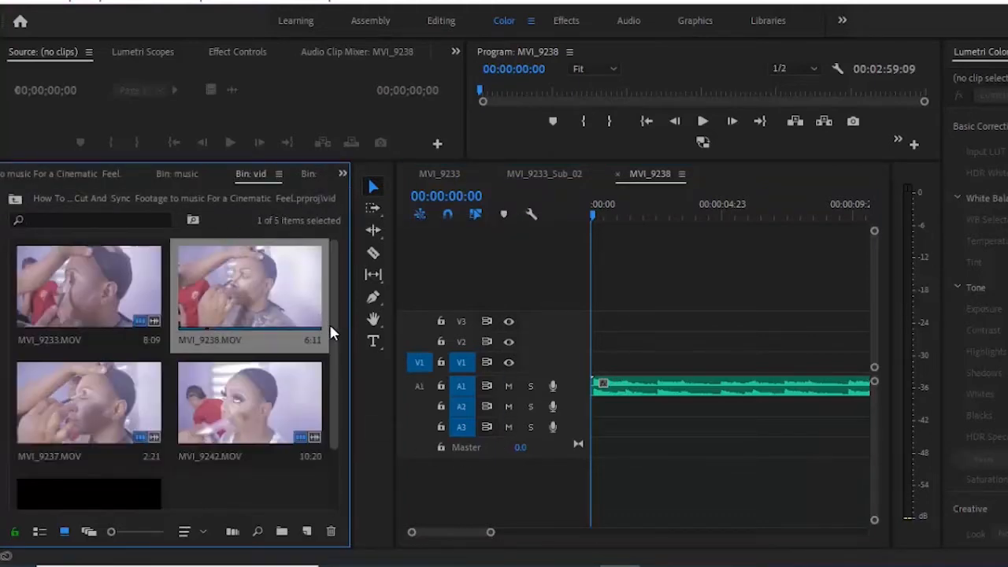
{"action": "left_click_drag", "start_coordinate": [336, 337], "coordinate": [346, 298]}
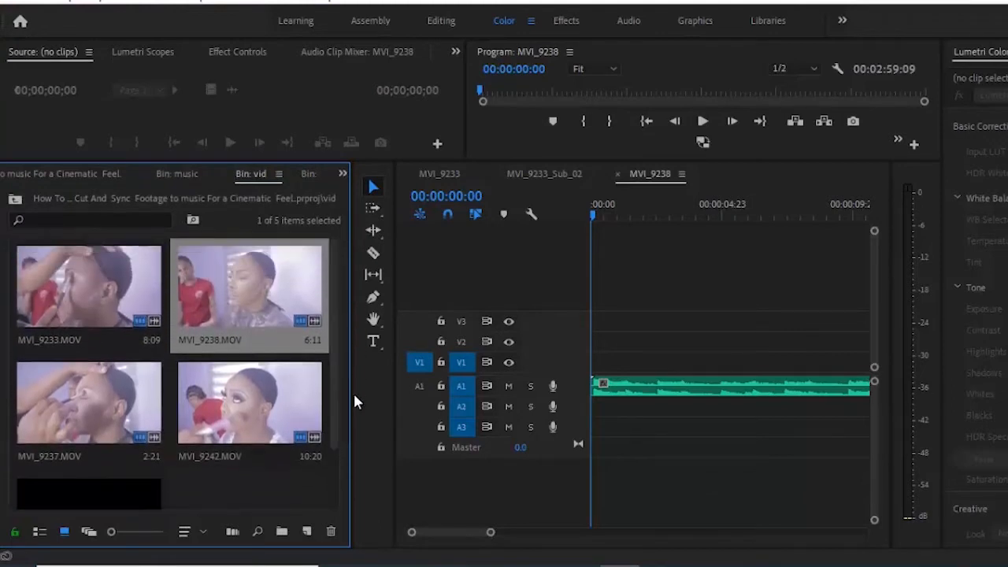
{"action": "left_click", "coordinate": [281, 424]}
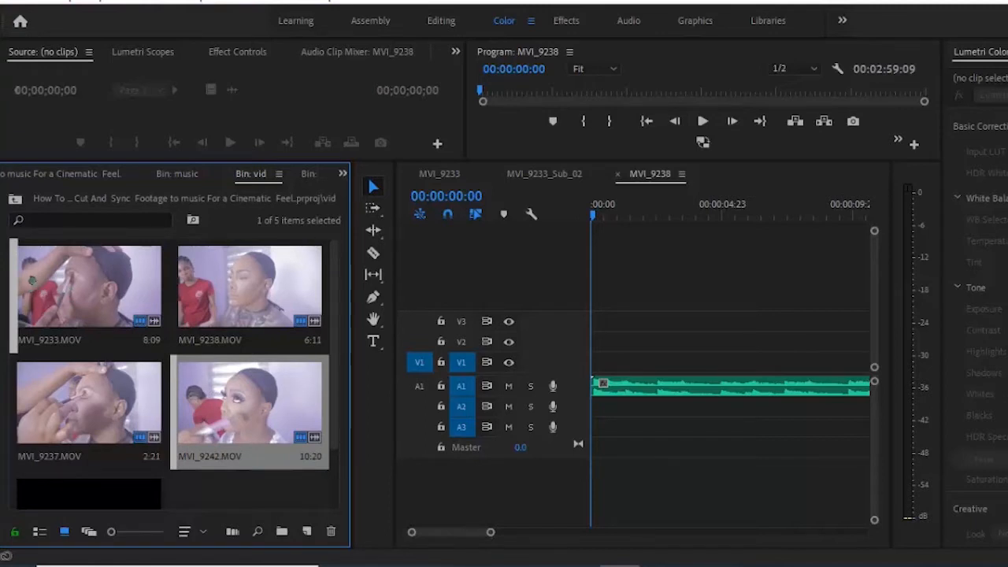
{"action": "left_click_drag", "start_coordinate": [33, 285], "coordinate": [33, 283]}
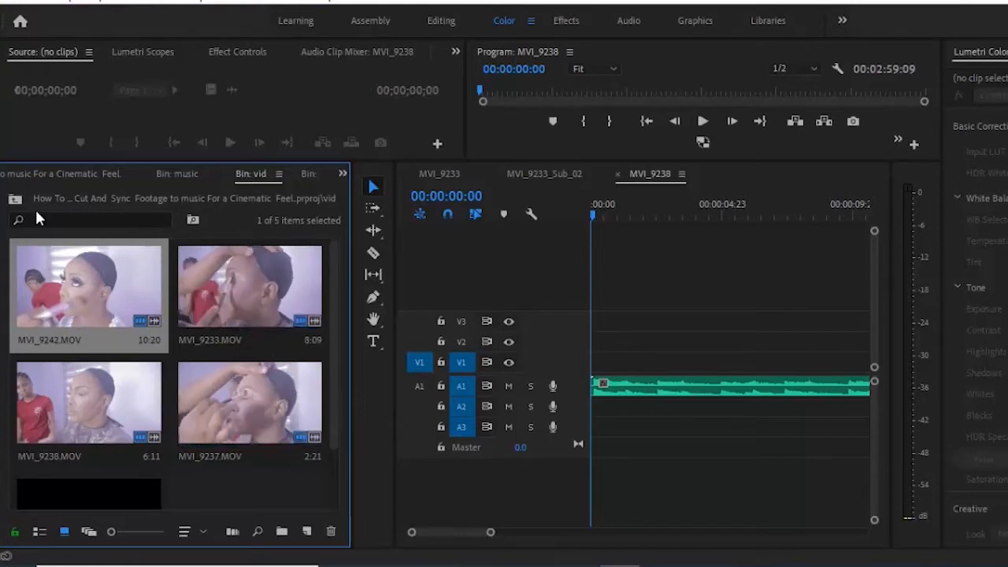
- Enlarge the monitor area and load MVI_9233.MOV from the video bin into the source monitor
{"action": "left_click", "coordinate": [15, 199]}
{"action": "double_click", "coordinate": [63, 293]}
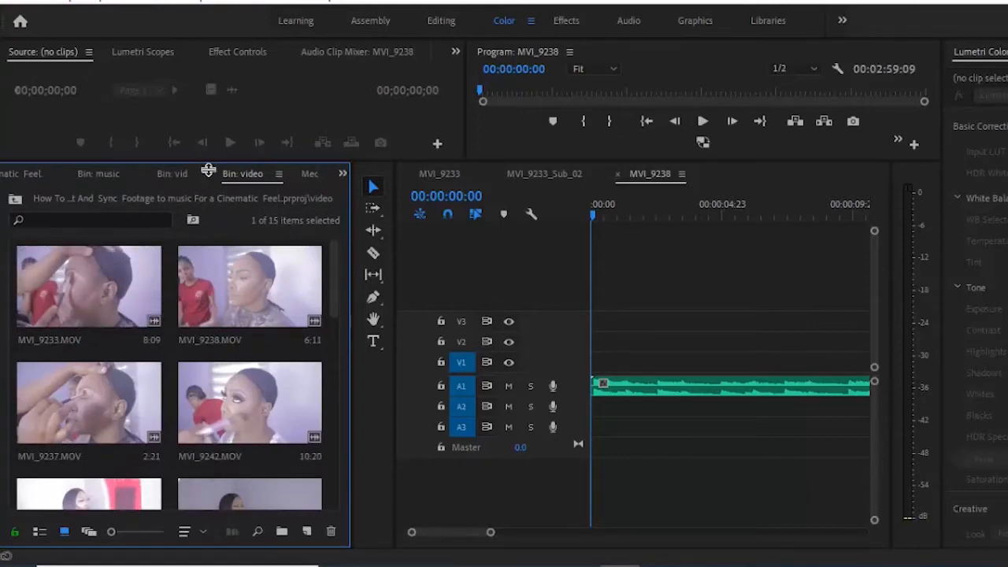
{"action": "left_click_drag", "start_coordinate": [208, 170], "coordinate": [207, 323]}
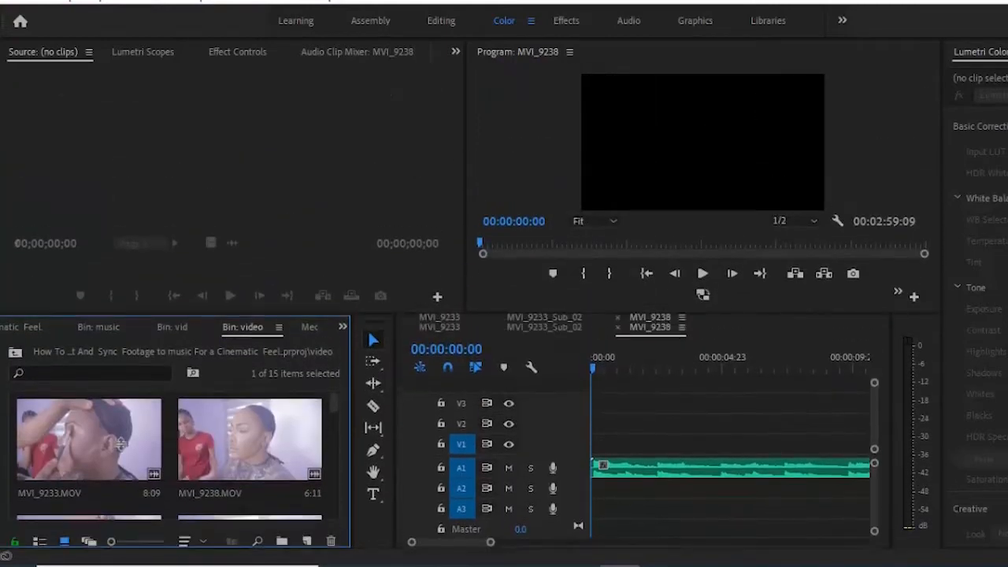
{"action": "double_click", "coordinate": [119, 445]}
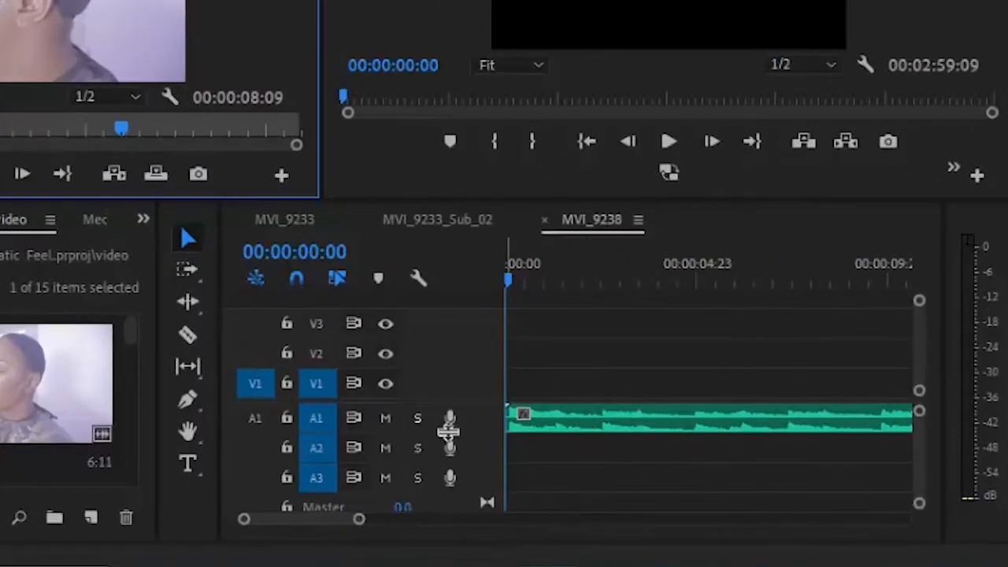
- Increase the height of audio track A1 to enlarge the music waveform, and save the project
{"action": "left_click_drag", "start_coordinate": [451, 430], "coordinate": [446, 476]}
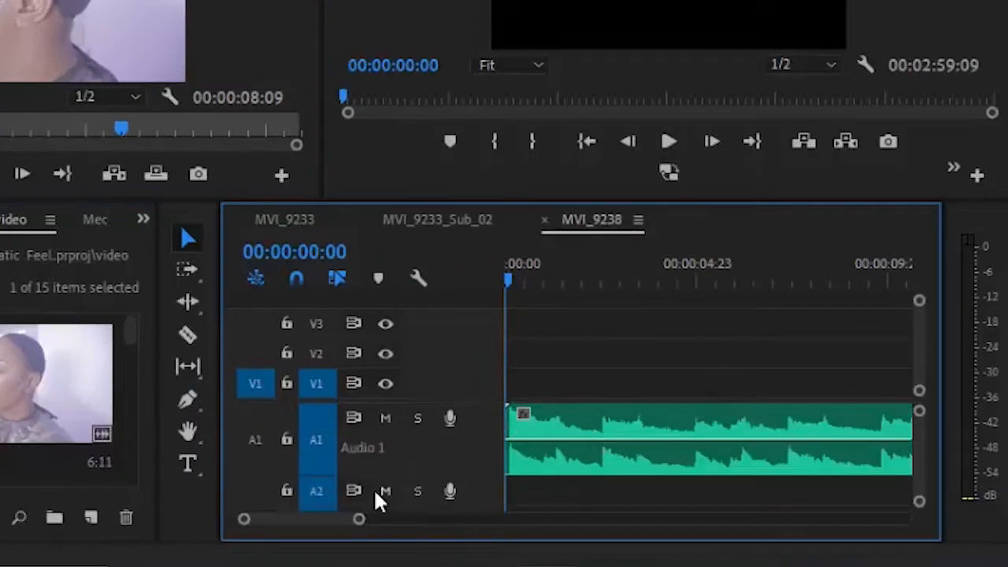
{"action": "mouse_move", "coordinate": [358, 522]}
{"action": "left_mouse_down"}
{"action": "mouse_move", "coordinate": [367, 522]}
{"action": "mouse_move", "coordinate": [334, 534]}
{"action": "mouse_move", "coordinate": [428, 534]}
{"action": "mouse_move", "coordinate": [355, 534]}
{"action": "left_mouse_up"}
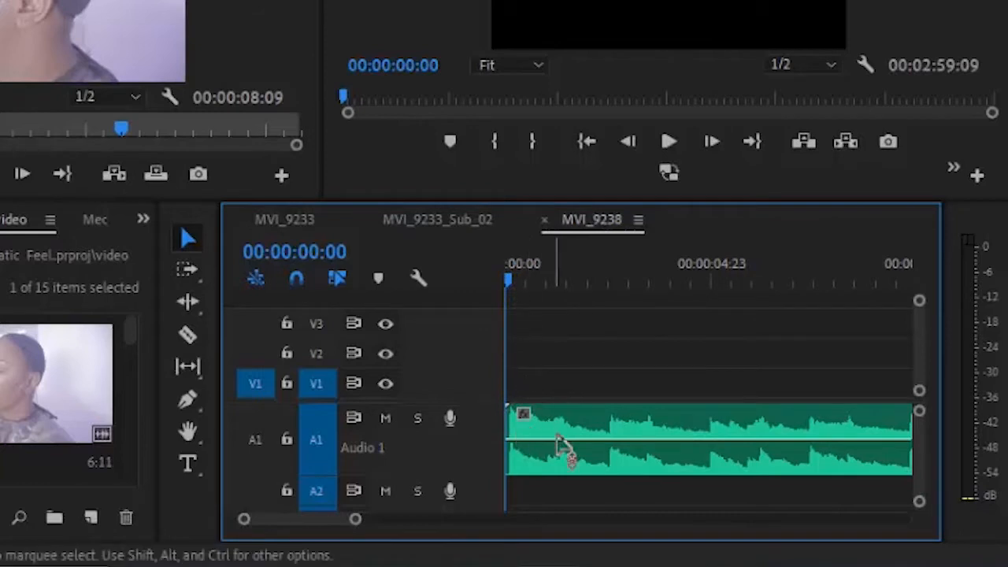
{"action": "key", "text": "ctrl+s"}
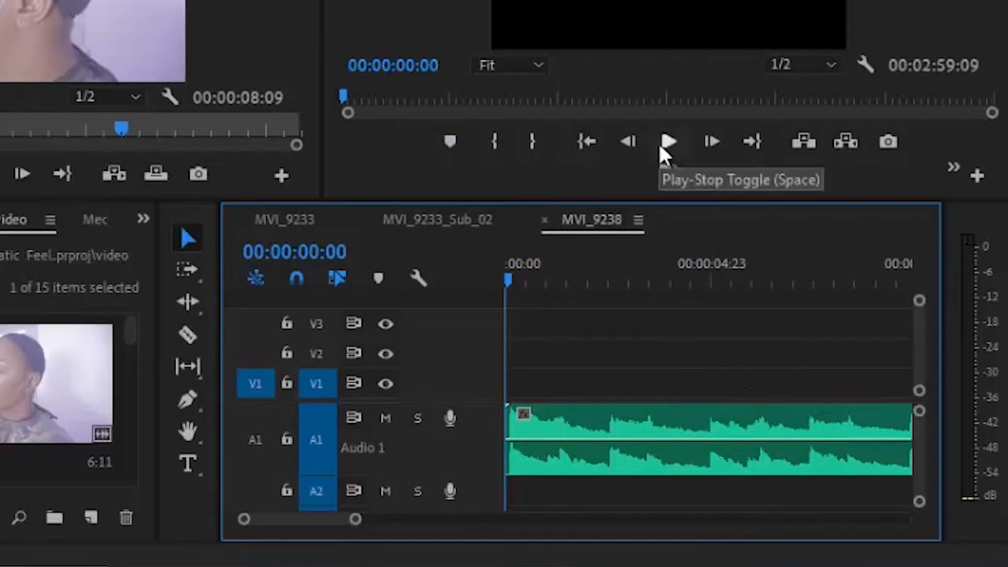
- Play the music in short stretches from the start, pausing around the beats to compare them with the waveform peaks
{"action": "left_click", "coordinate": [660, 145]}
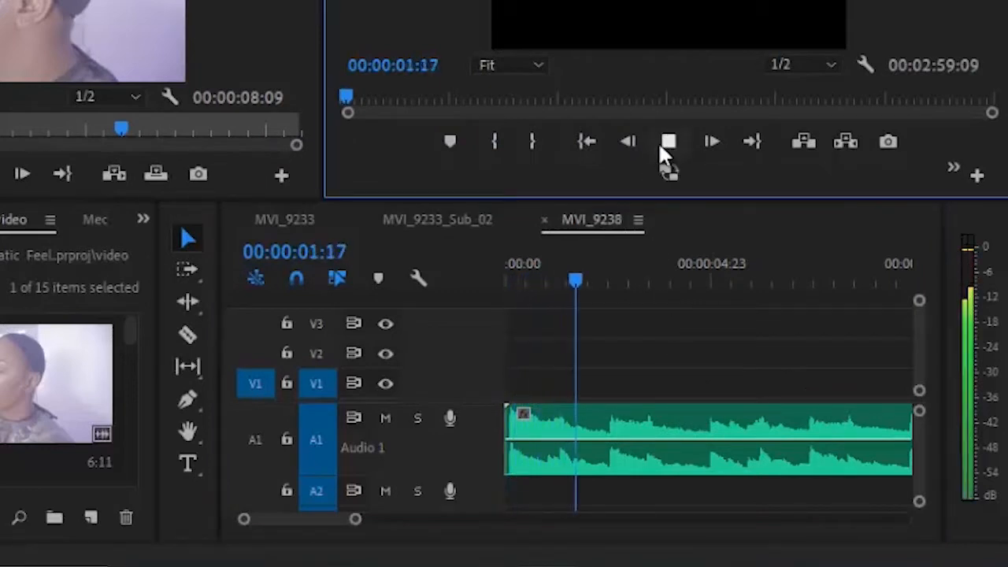
{"action": "left_click", "coordinate": [662, 145]}
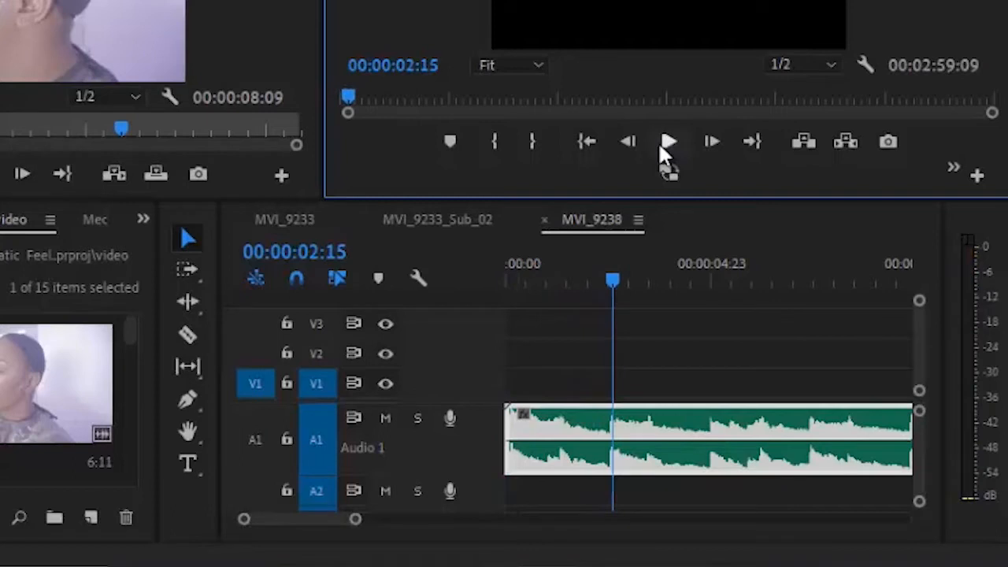
{"action": "left_click", "coordinate": [661, 144]}
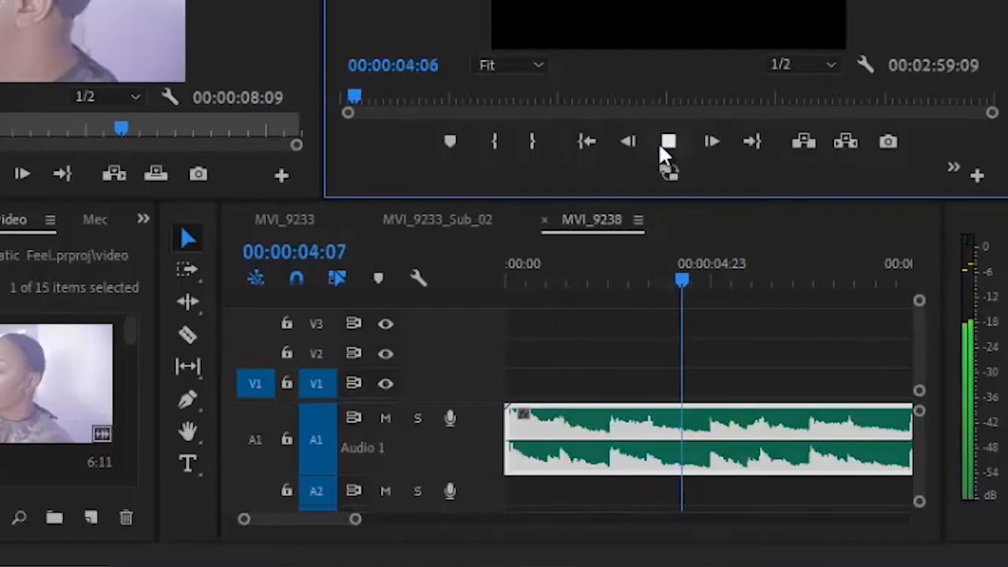
{"action": "left_click", "coordinate": [662, 145]}
{"action": "left_click", "coordinate": [661, 147]}
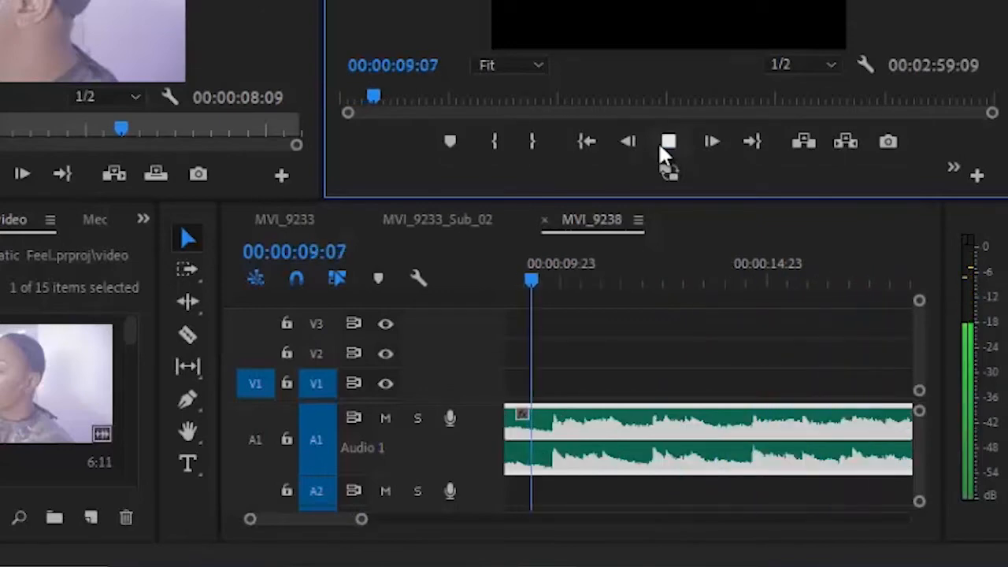
{"action": "left_click", "coordinate": [662, 146]}
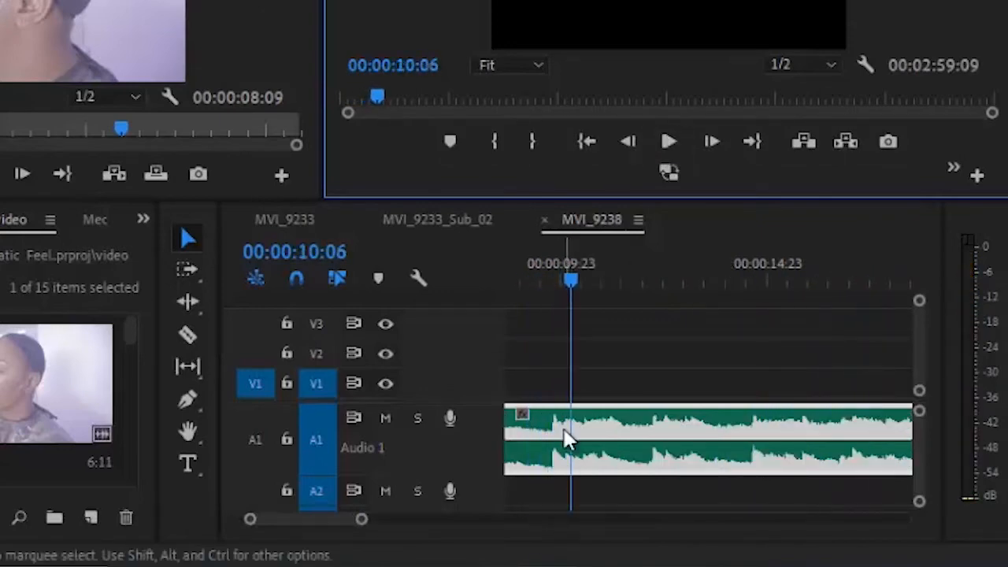
- Return to the start of the sequence and place the playhead on the music's first beat at 00:00:00:03
{"action": "left_click_drag", "start_coordinate": [362, 520], "coordinate": [444, 518]}
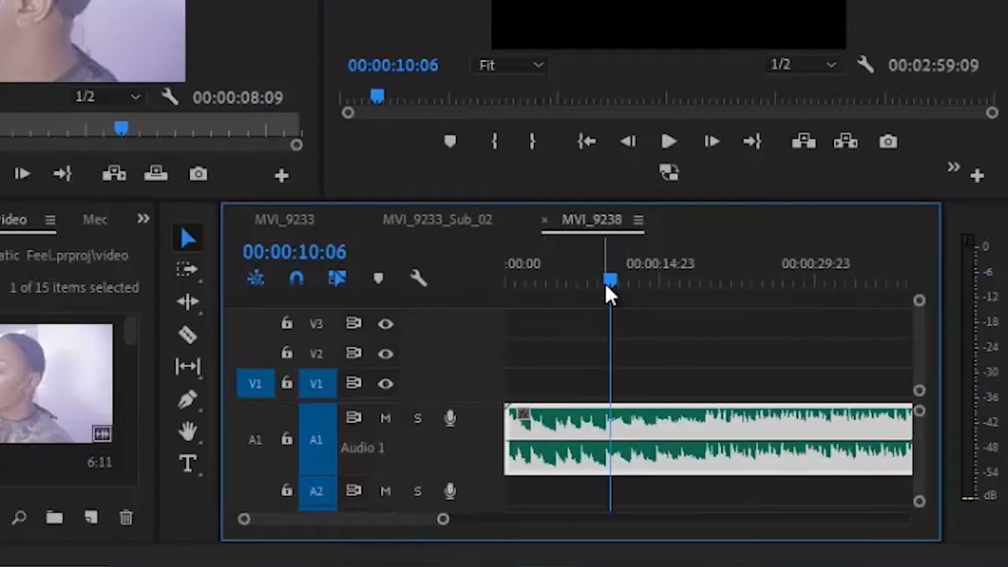
{"action": "key", "text": "Home"}
{"action": "left_click_drag", "start_coordinate": [445, 519], "coordinate": [386, 512]}
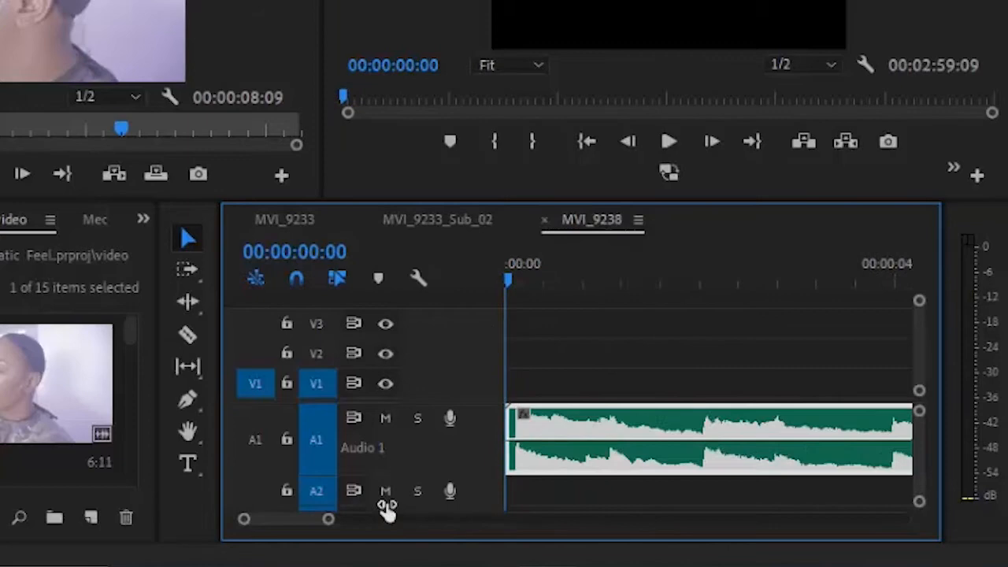
{"action": "left_click", "coordinate": [532, 283]}
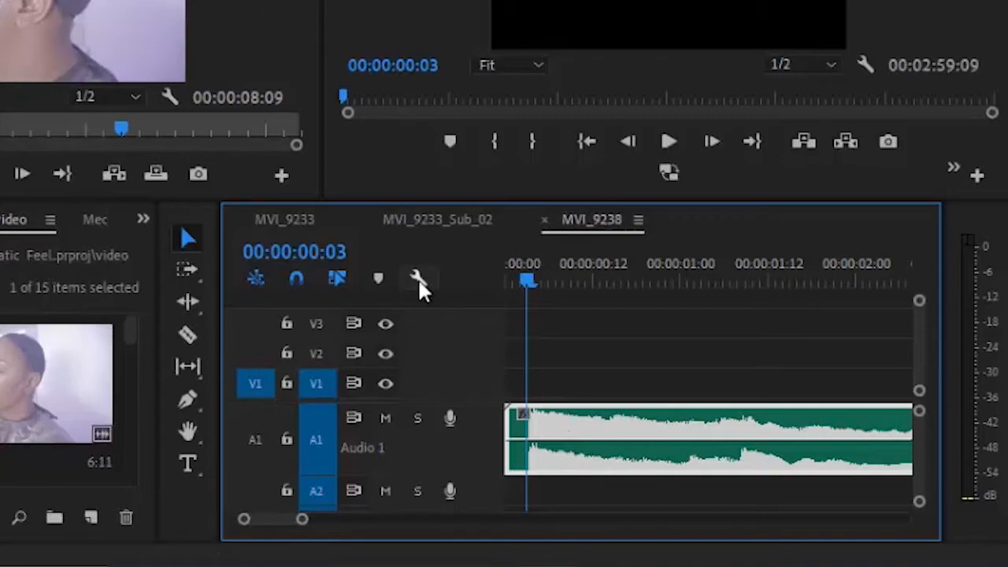
- Check the Show Audio Waveform option in the timeline display settings, and reposition the playhead from the start to 00:00:00:03
{"action": "left_click", "coordinate": [419, 283]}
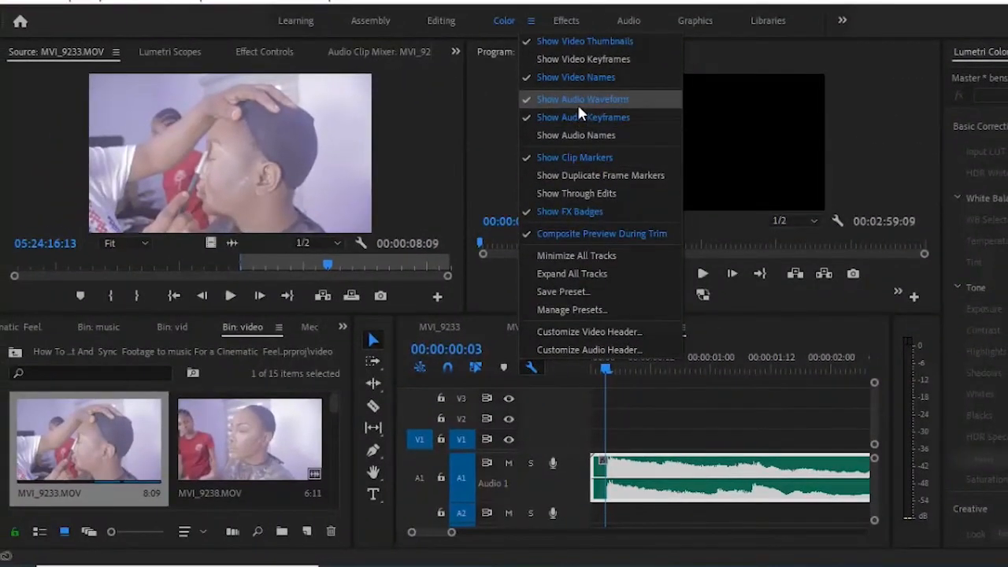
{"action": "left_click", "coordinate": [579, 102]}
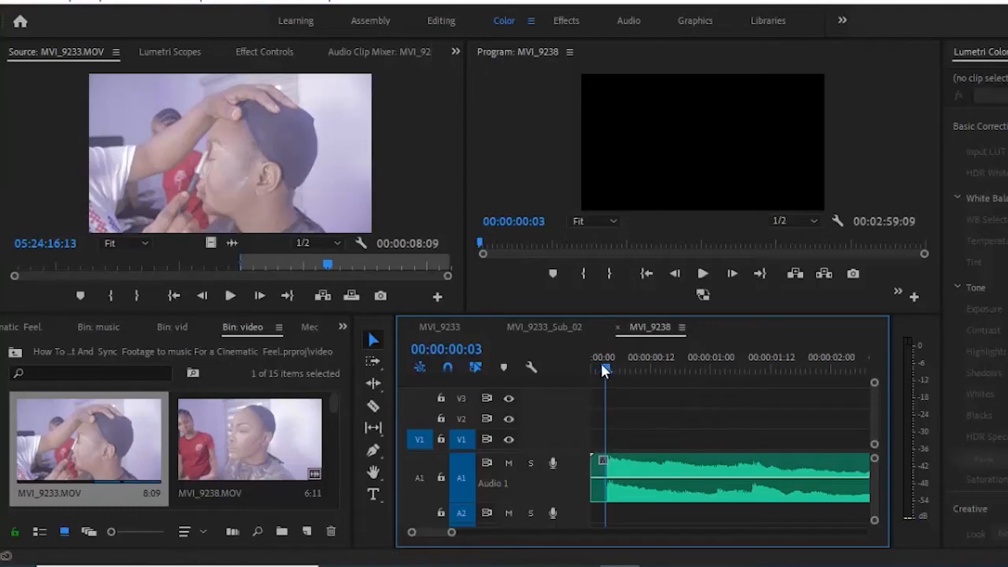
{"action": "left_click_drag", "start_coordinate": [605, 370], "coordinate": [583, 367]}
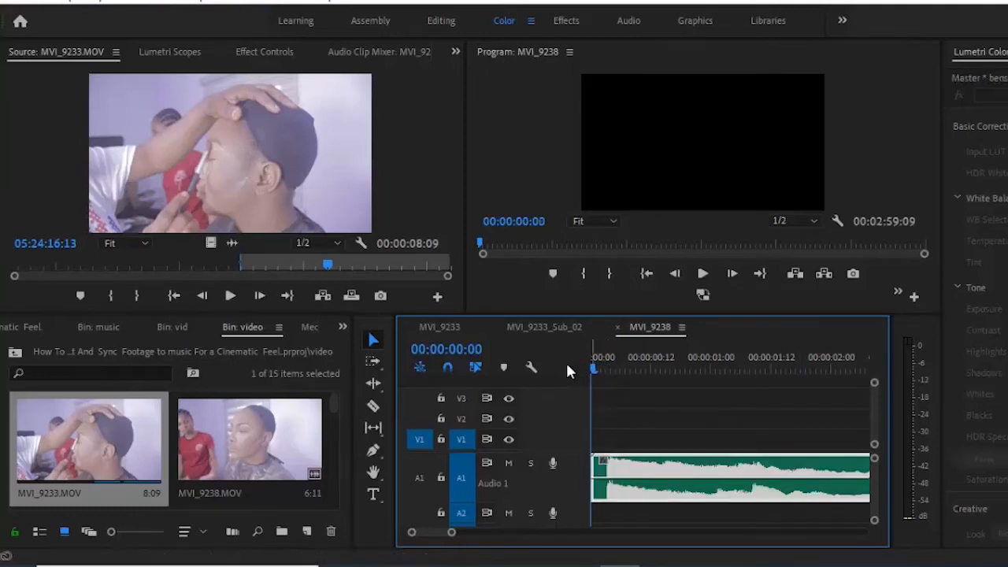
{"action": "left_click_drag", "start_coordinate": [594, 375], "coordinate": [606, 370]}
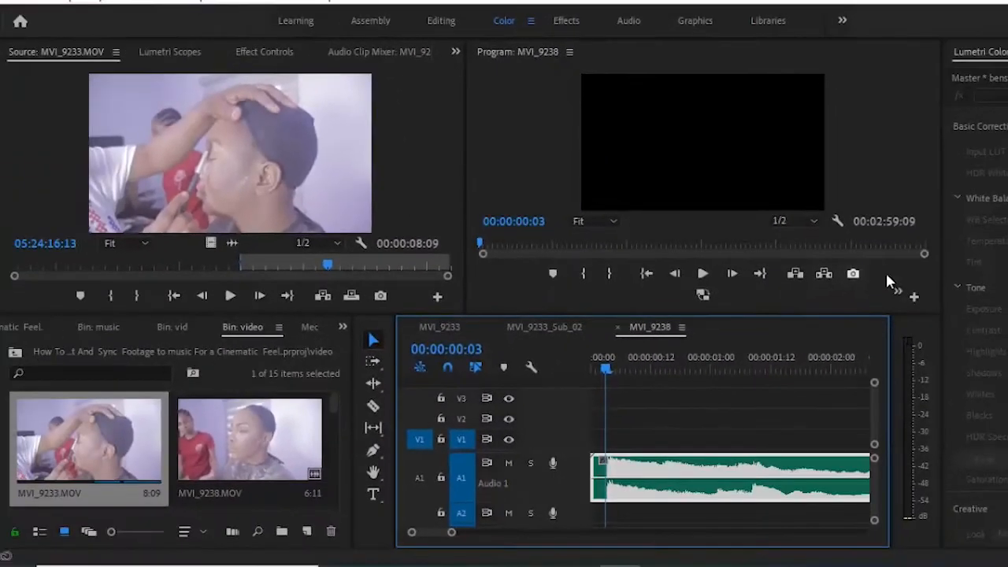
- Add the Show Rulers control to the program monitor's playback controls
{"action": "left_click", "coordinate": [913, 297]}
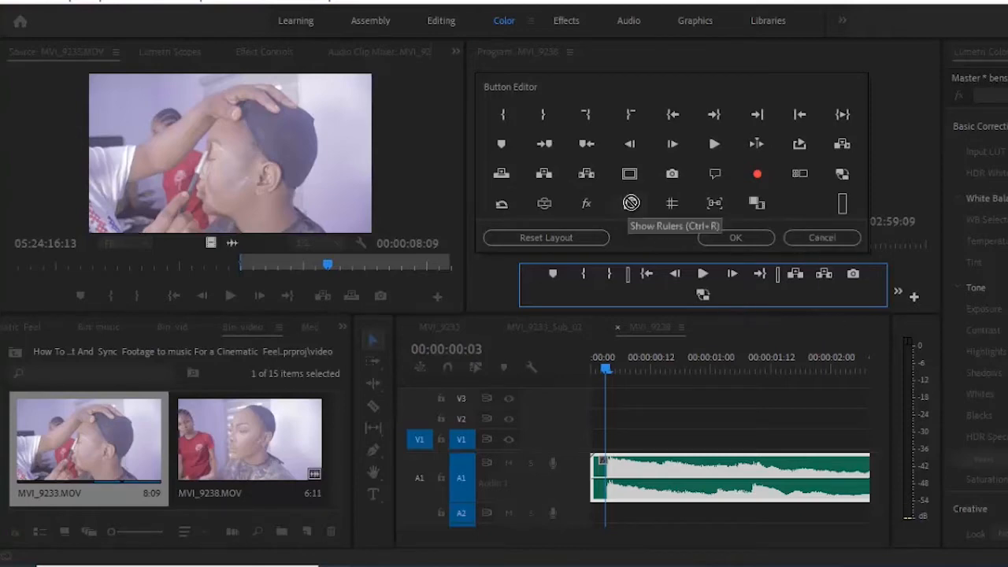
{"action": "left_click_drag", "start_coordinate": [629, 204], "coordinate": [661, 300]}
{"action": "left_click", "coordinate": [735, 238]}
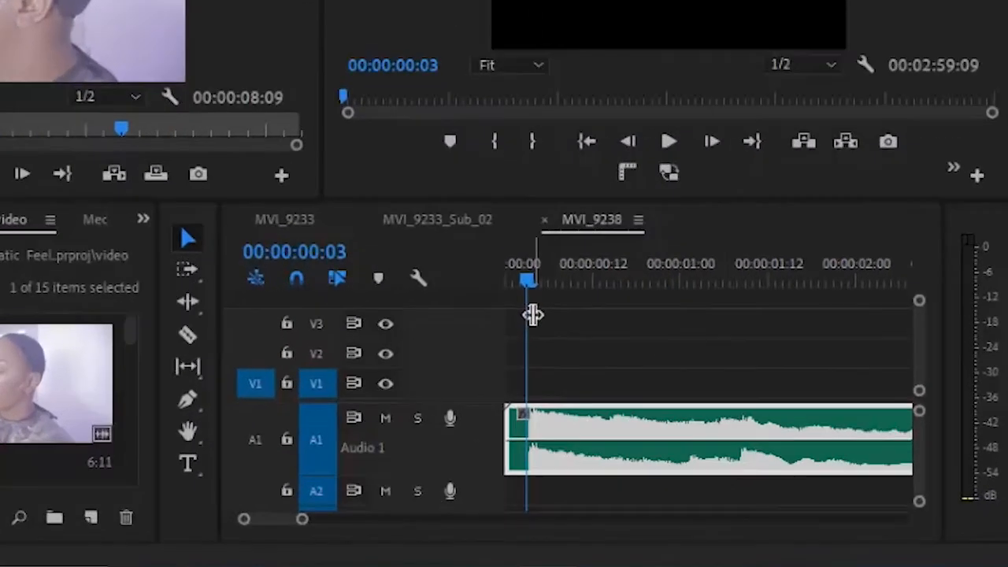
- Add a sequence marker on the music's first beat at 00:00:00:03
{"action": "left_click_drag", "start_coordinate": [305, 528], "coordinate": [297, 528]}
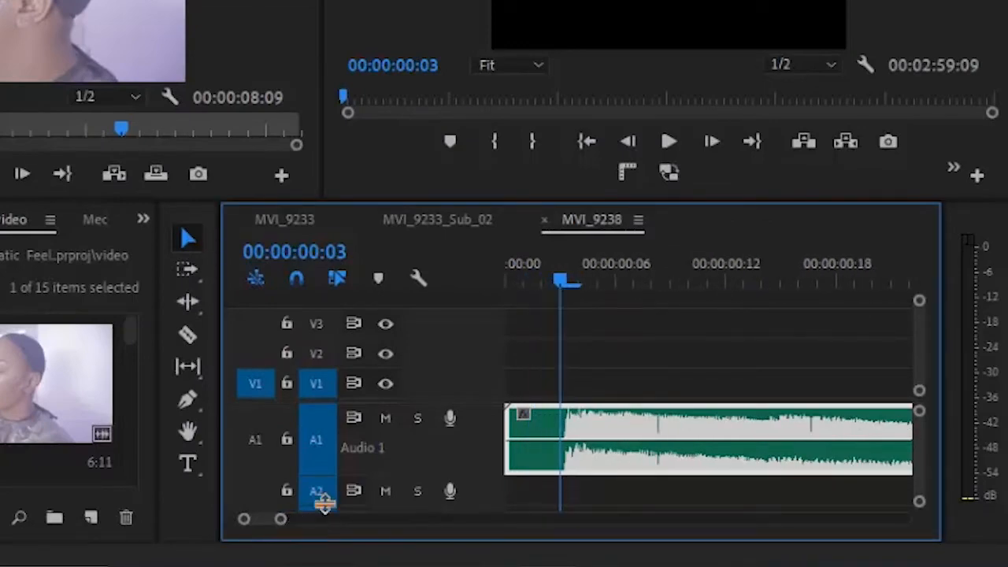
{"action": "mouse_move", "coordinate": [557, 282]}
{"action": "left_mouse_down"}
{"action": "mouse_move", "coordinate": [497, 286]}
{"action": "mouse_move", "coordinate": [553, 274]}
{"action": "left_mouse_up"}
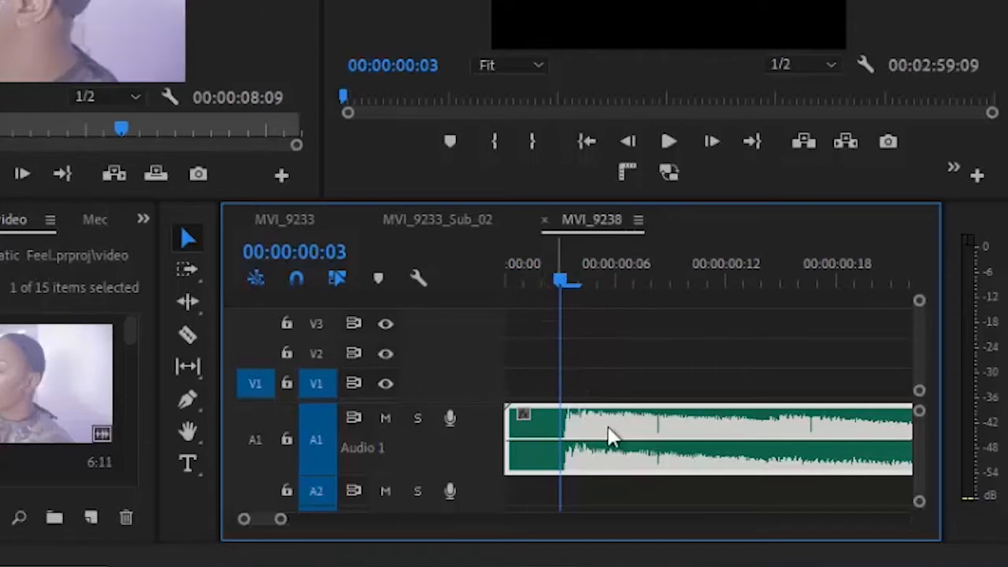
{"action": "left_click", "coordinate": [449, 144]}
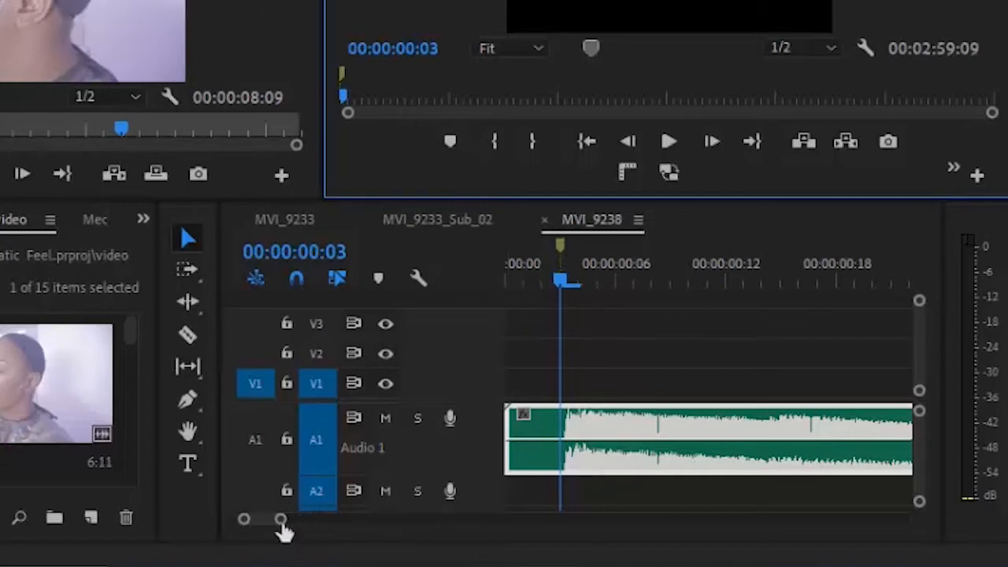
{"action": "left_click_drag", "start_coordinate": [281, 520], "coordinate": [334, 520]}
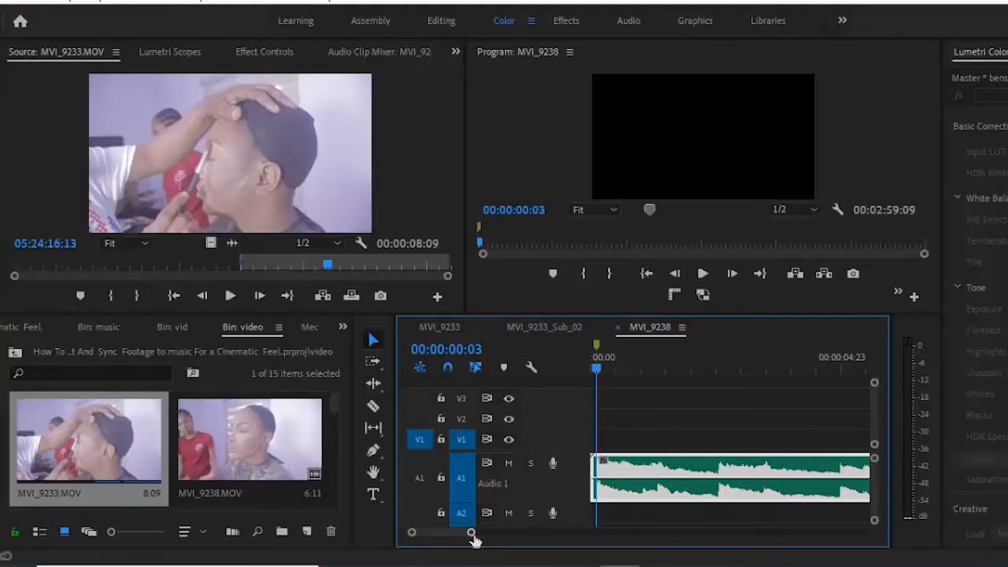
- Play the music up to the next beat, step back to 00:00:04:22, and add a sequence marker there
{"action": "left_click_drag", "start_coordinate": [330, 518], "coordinate": [349, 520]}
{"action": "left_click_drag", "start_coordinate": [484, 534], "coordinate": [490, 535]}
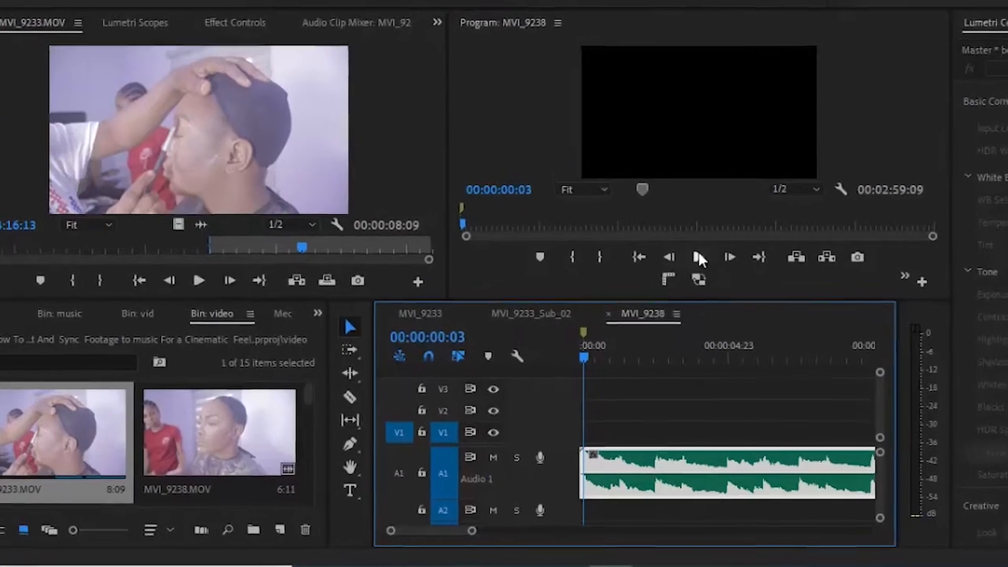
{"action": "left_click", "coordinate": [698, 257]}
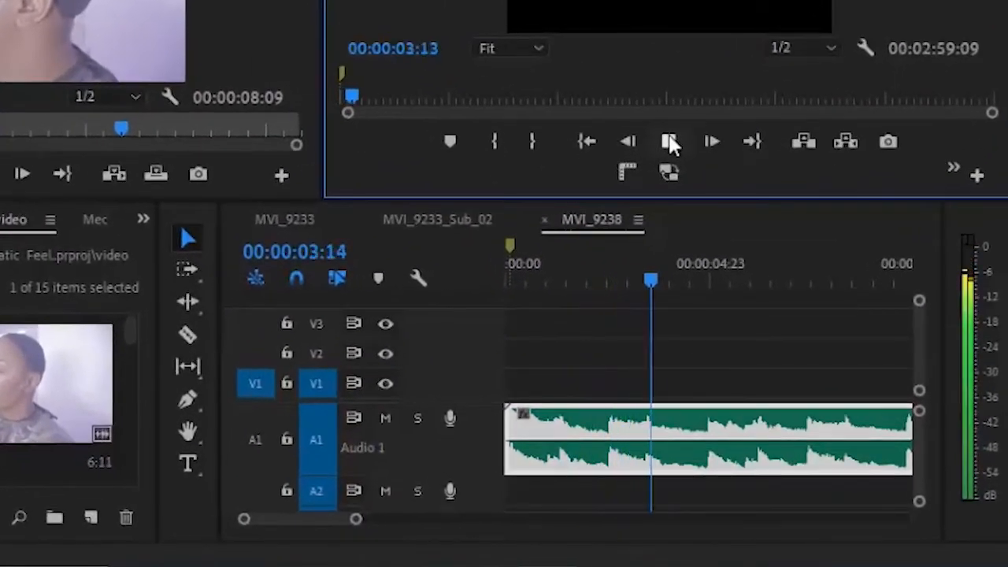
{"action": "left_click", "coordinate": [669, 142]}
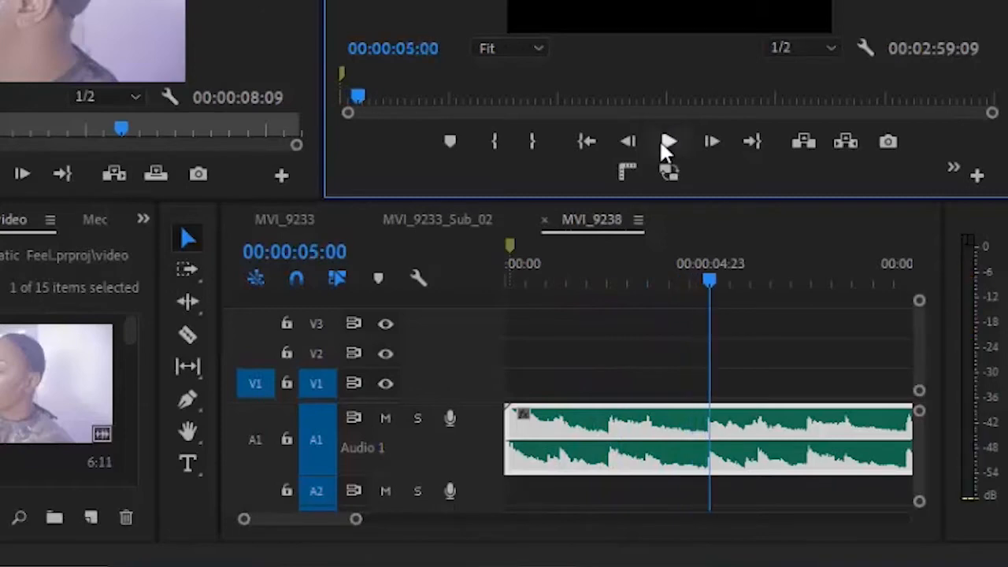
{"action": "key", "text": "Left"}
{"action": "key", "text": "Left"}
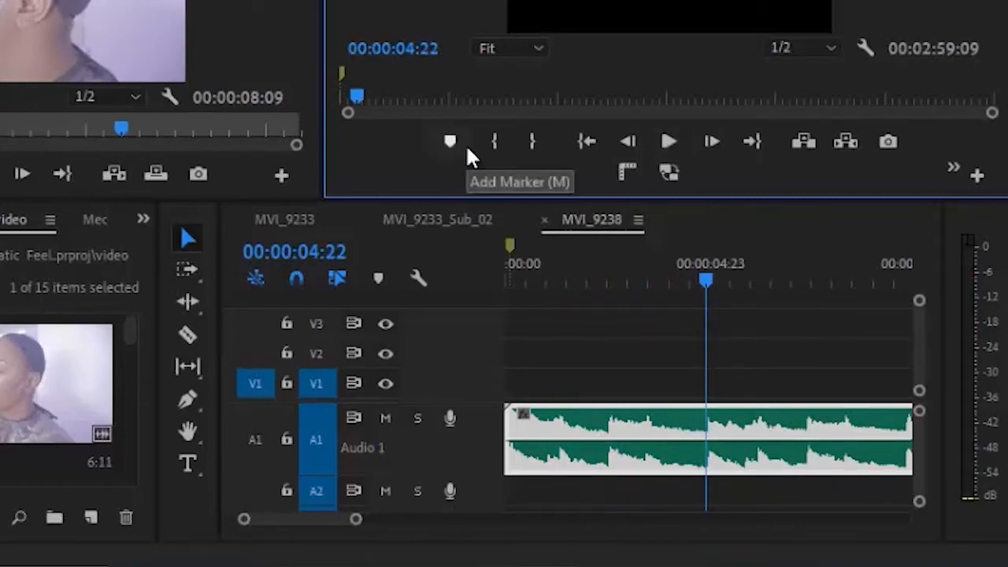
{"action": "left_click", "coordinate": [467, 150]}
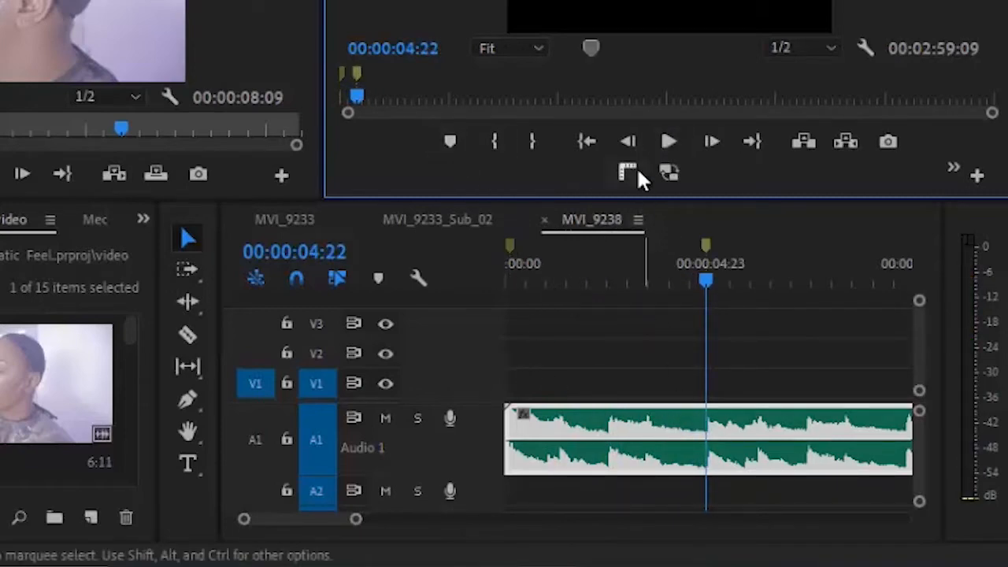
- Play the music onward and add sequence markers on the beats at 00:00:09:19 and 00:00:12:05
{"action": "left_click", "coordinate": [668, 144]}
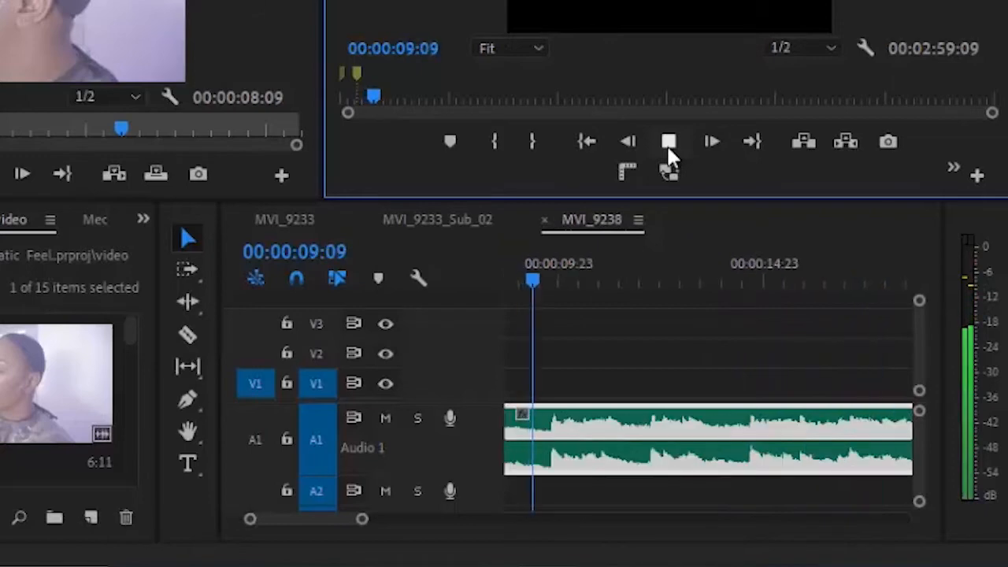
{"action": "left_click", "coordinate": [668, 142]}
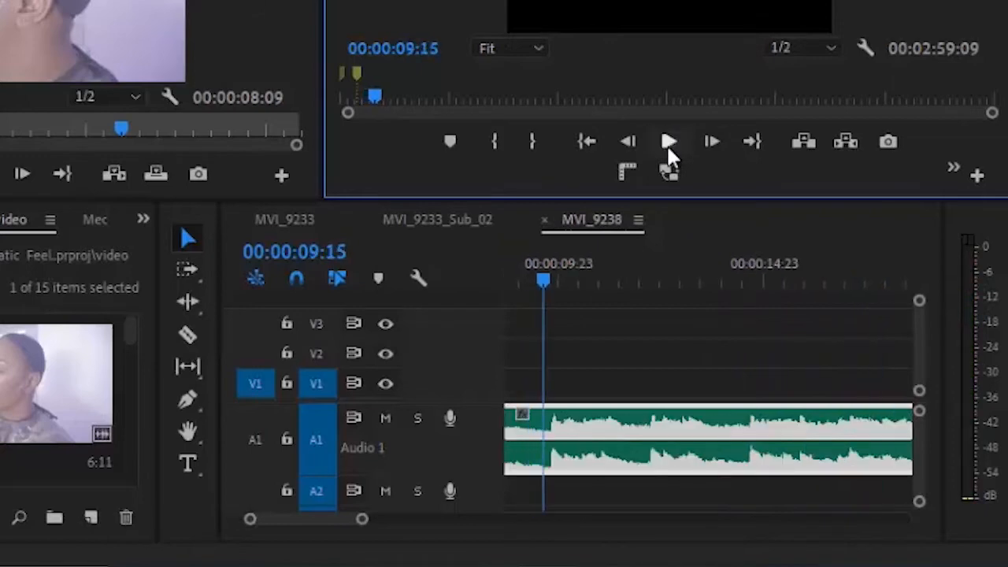
{"action": "left_click", "coordinate": [450, 142]}
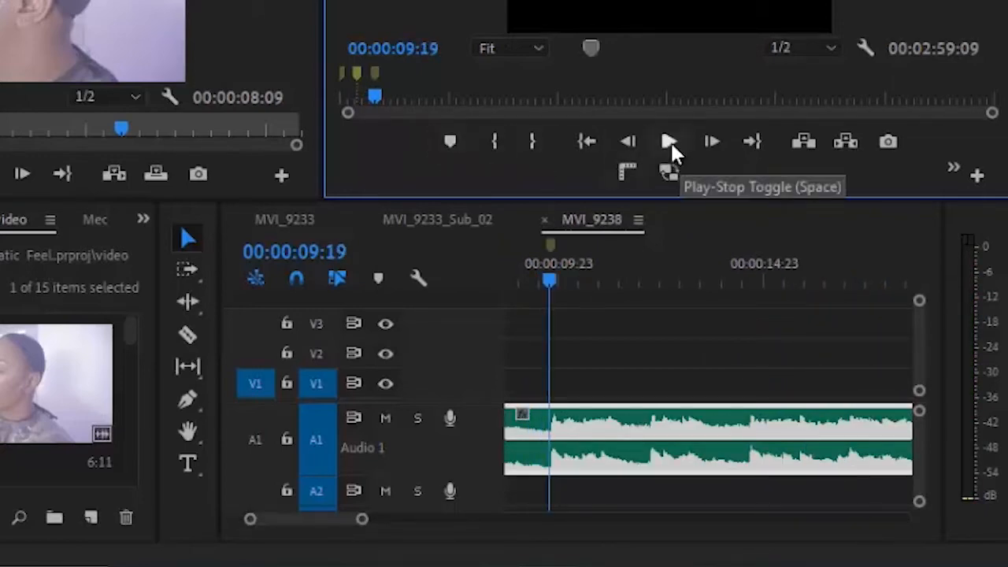
{"action": "left_click", "coordinate": [669, 142]}
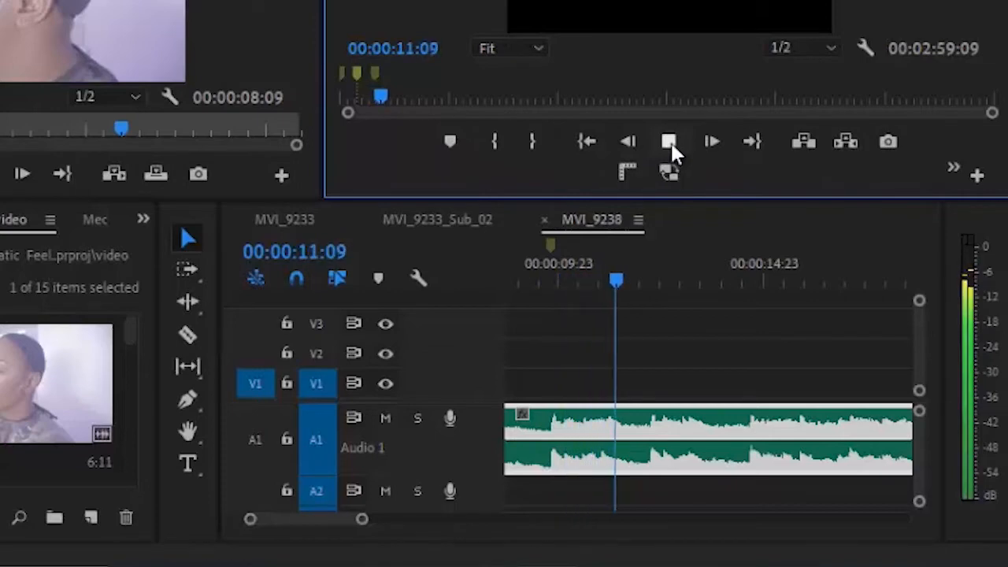
{"action": "left_click", "coordinate": [668, 141]}
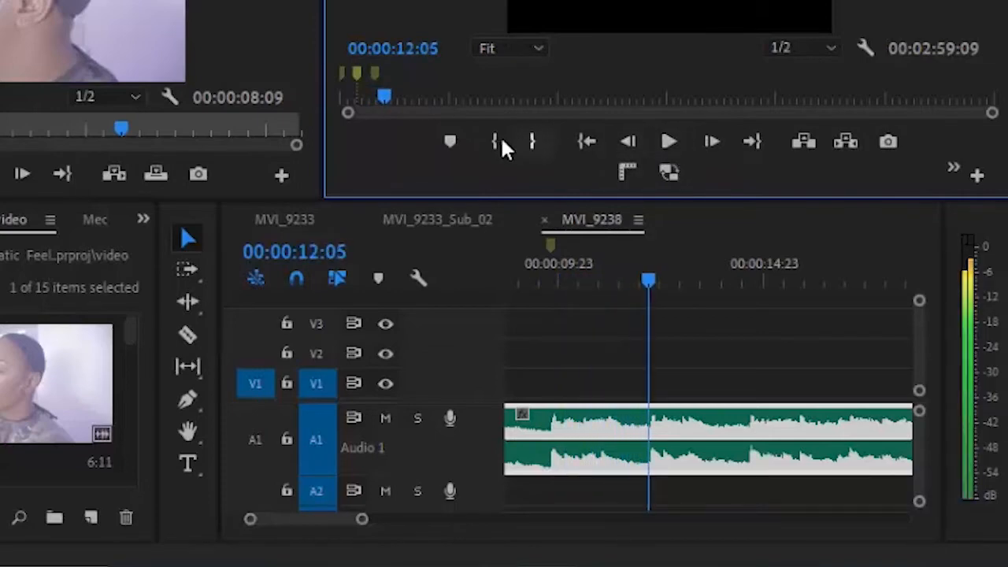
{"action": "left_click", "coordinate": [450, 143]}
- Continue playback and add sequence markers on the beats at 00:00:19:11 and 00:00:24:07
{"action": "left_click", "coordinate": [668, 142]}
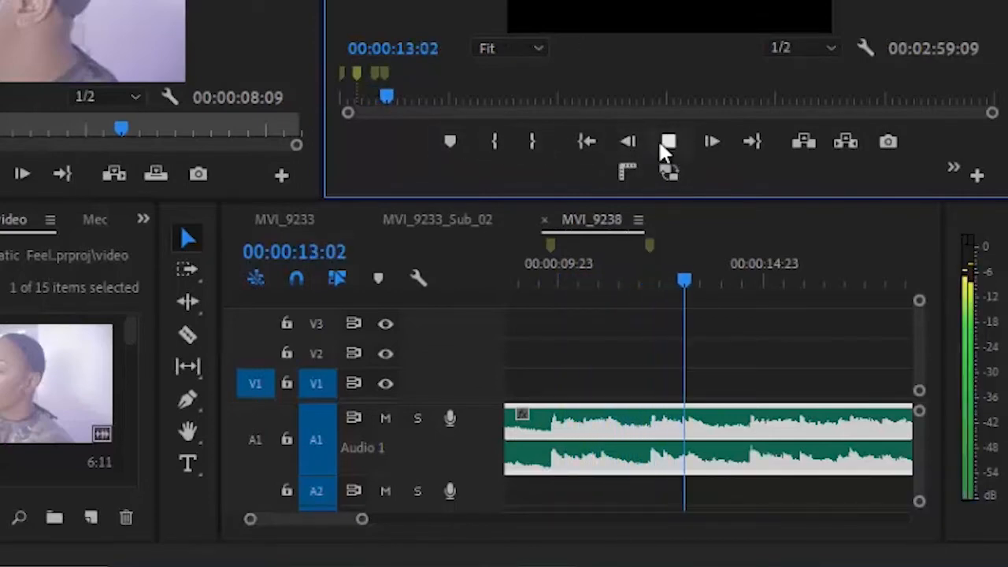
{"action": "left_click", "coordinate": [668, 143]}
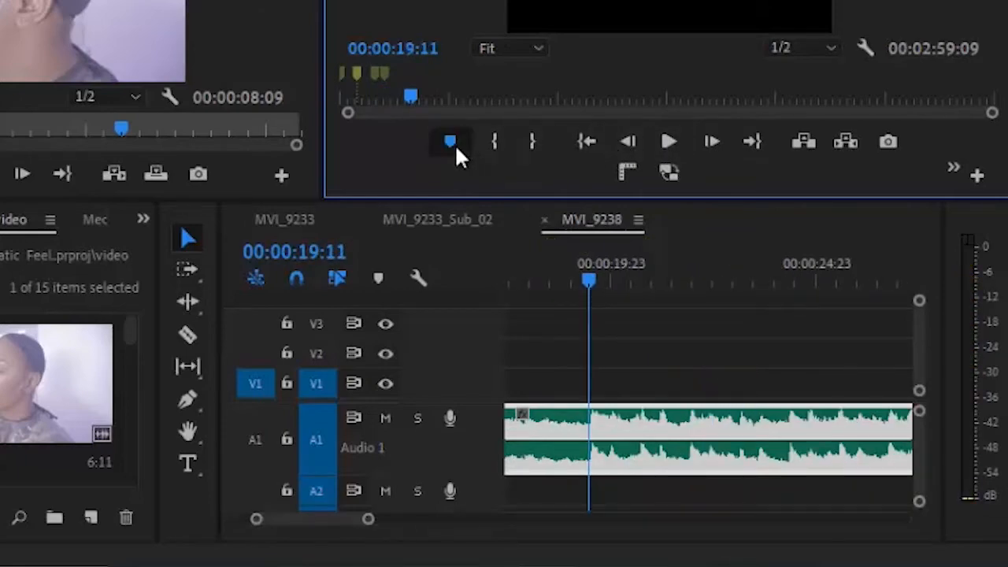
{"action": "left_click", "coordinate": [450, 142]}
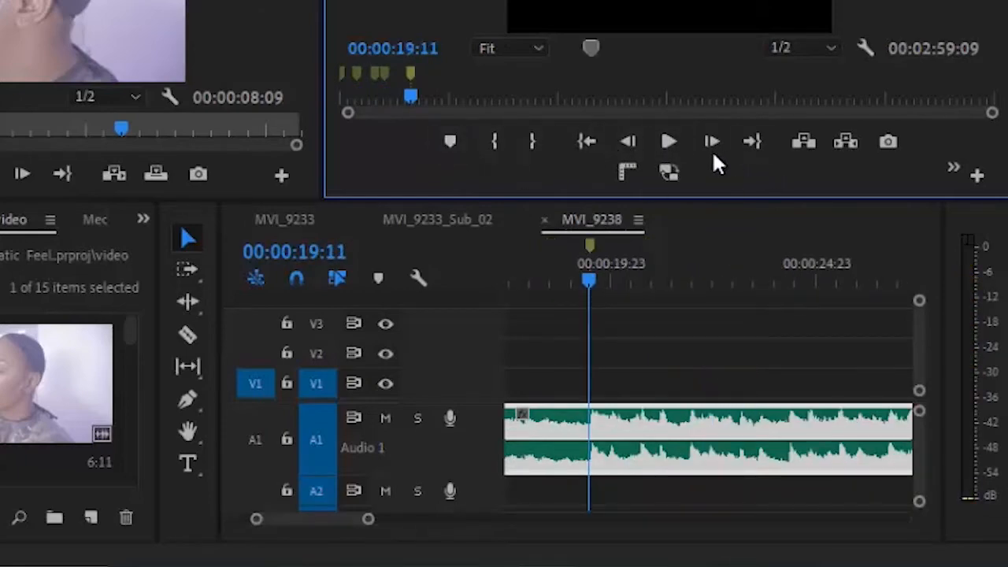
{"action": "left_click", "coordinate": [670, 144]}
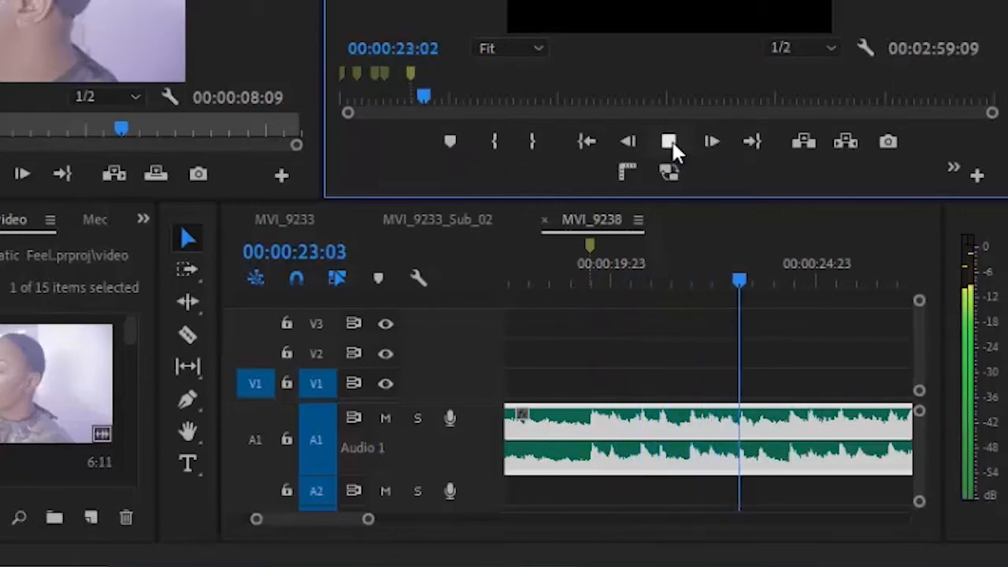
{"action": "left_click", "coordinate": [669, 143]}
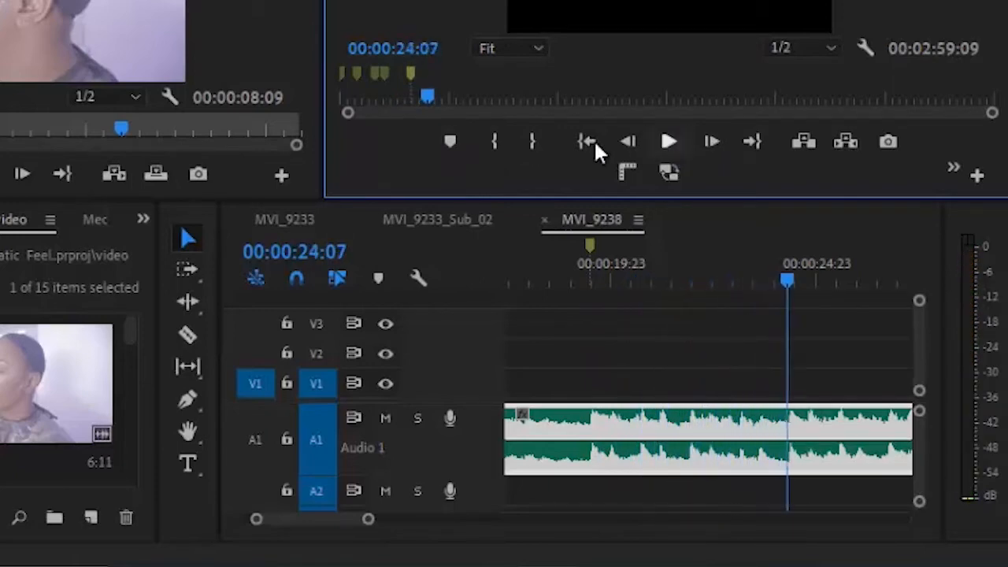
- Play on from 00:00:24:07 and add sequence markers on the beats at 00:00:29:02 and 00:00:31:13
{"action": "left_click", "coordinate": [677, 147]}
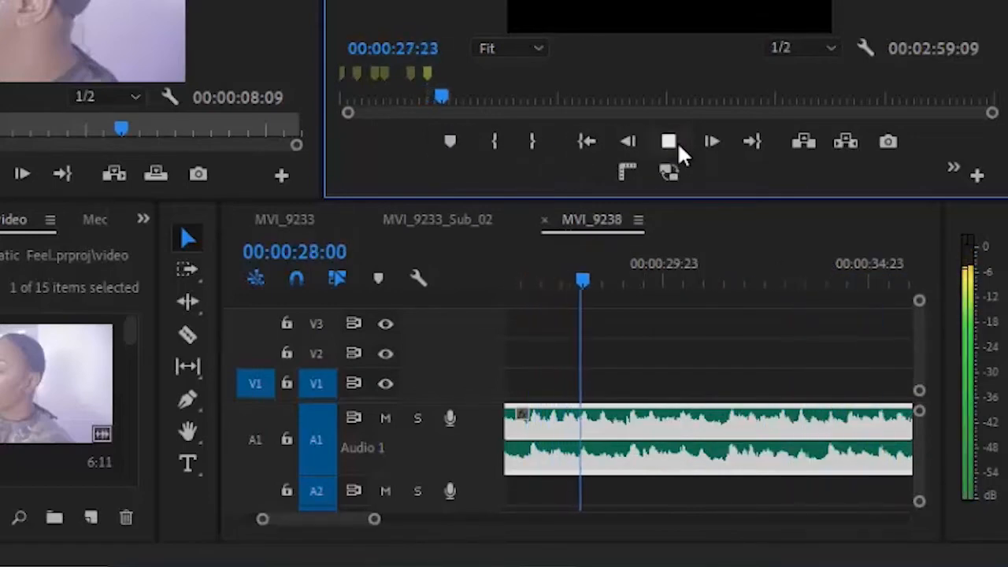
{"action": "left_click", "coordinate": [679, 145]}
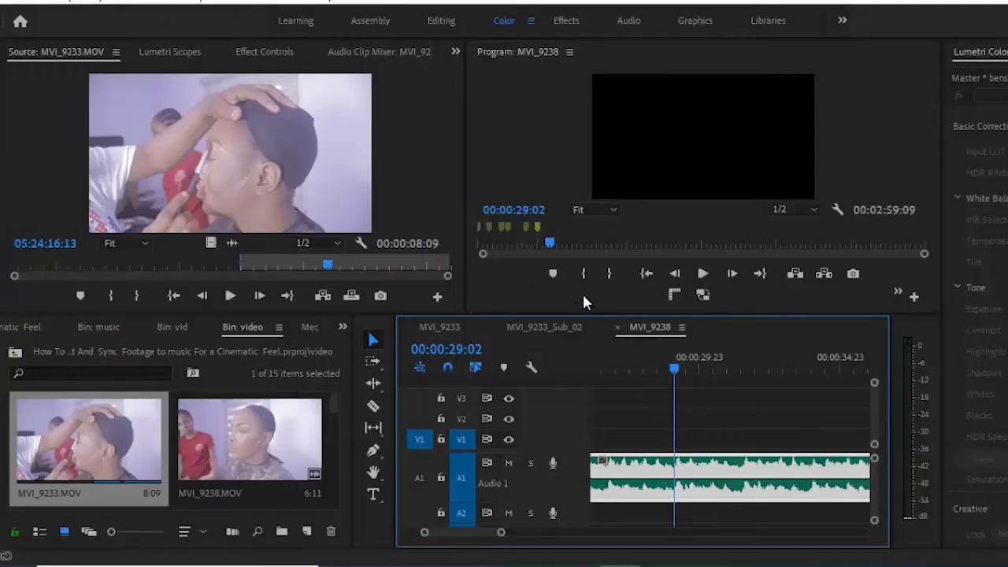
{"action": "left_click", "coordinate": [697, 275]}
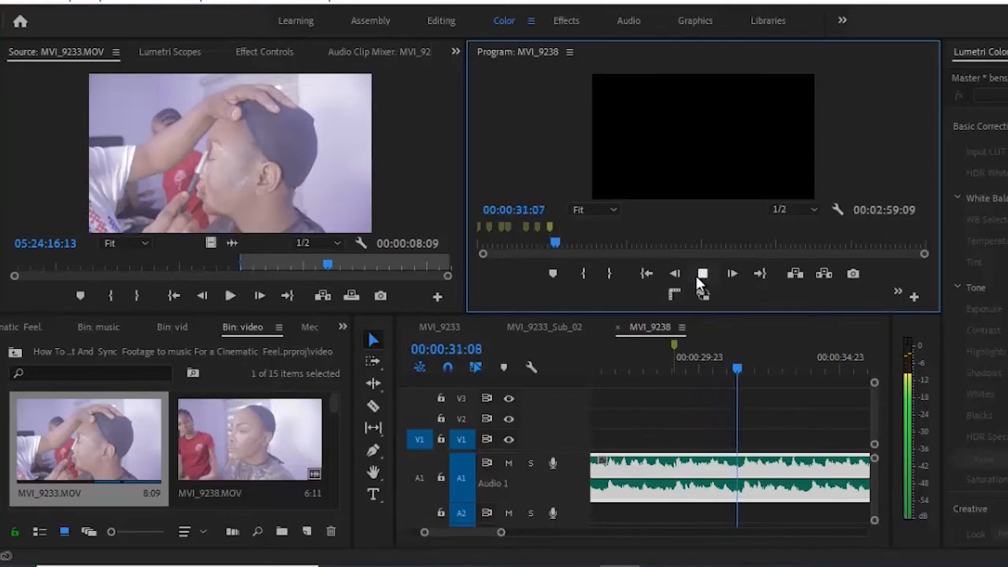
{"action": "left_click", "coordinate": [697, 275]}
{"action": "left_click", "coordinate": [553, 274]}
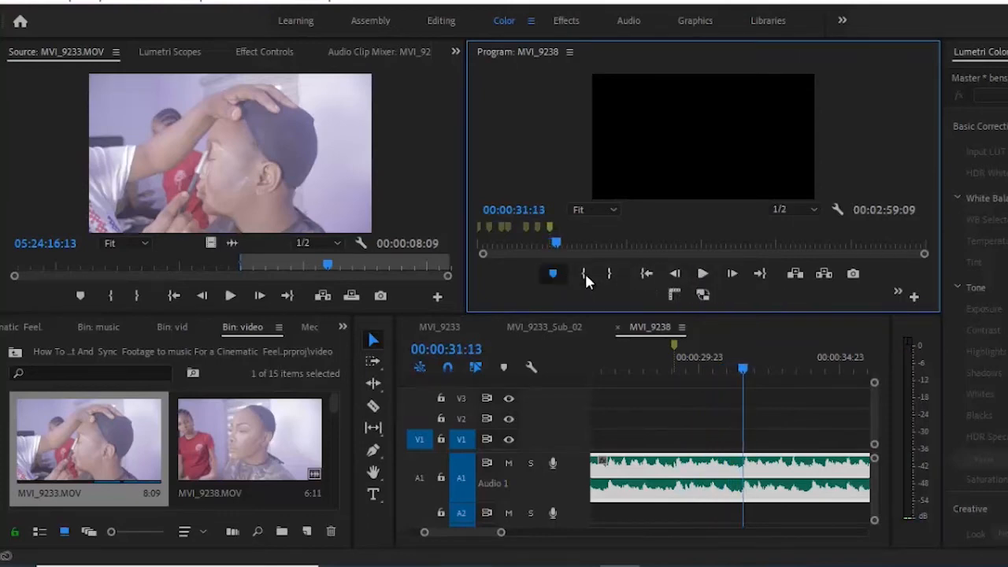
- Add a sequence marker on the beat at 00:00:34:00 and continue marking the beats that follow
{"action": "left_click", "coordinate": [702, 274]}
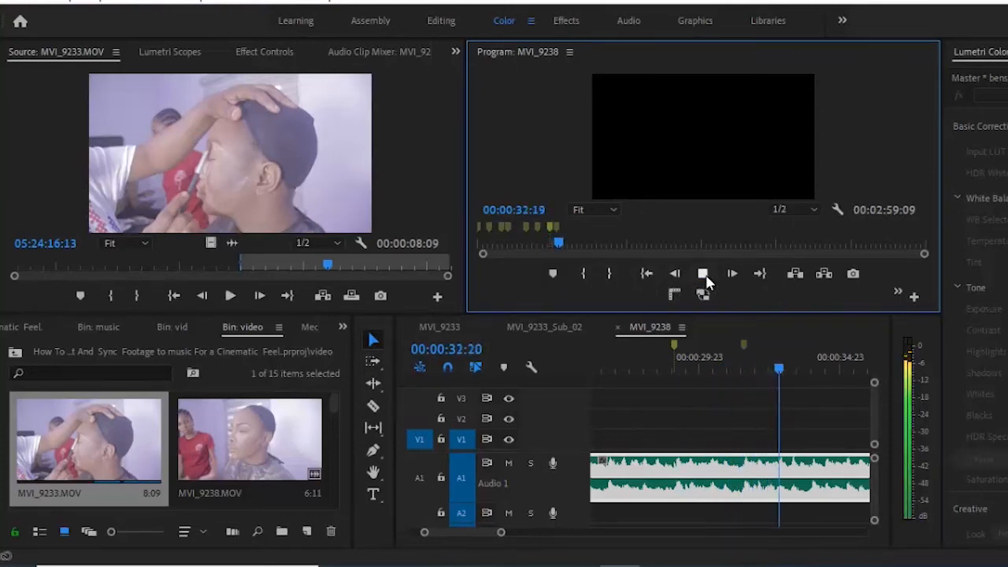
{"action": "left_click", "coordinate": [703, 273]}
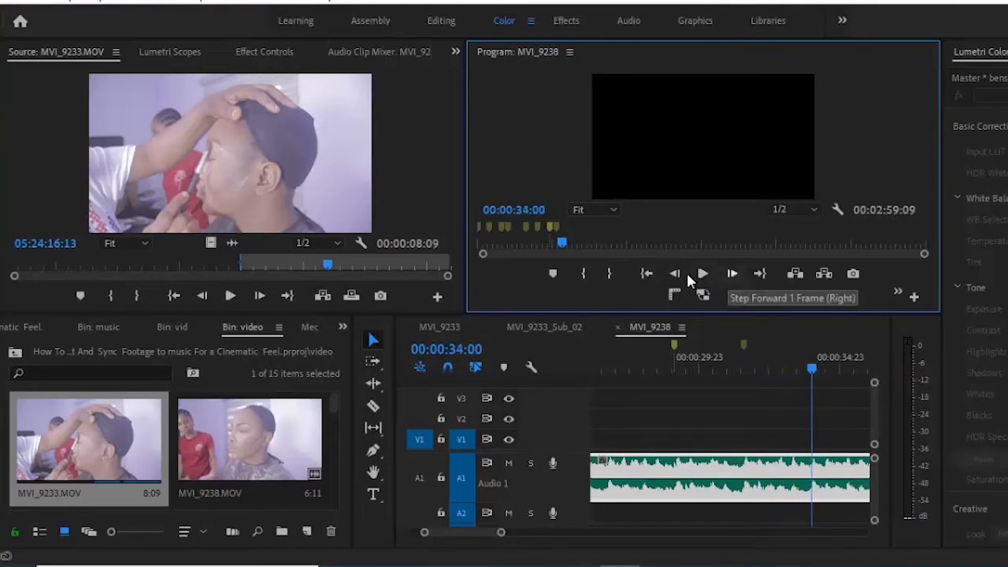
{"action": "left_click", "coordinate": [554, 278]}
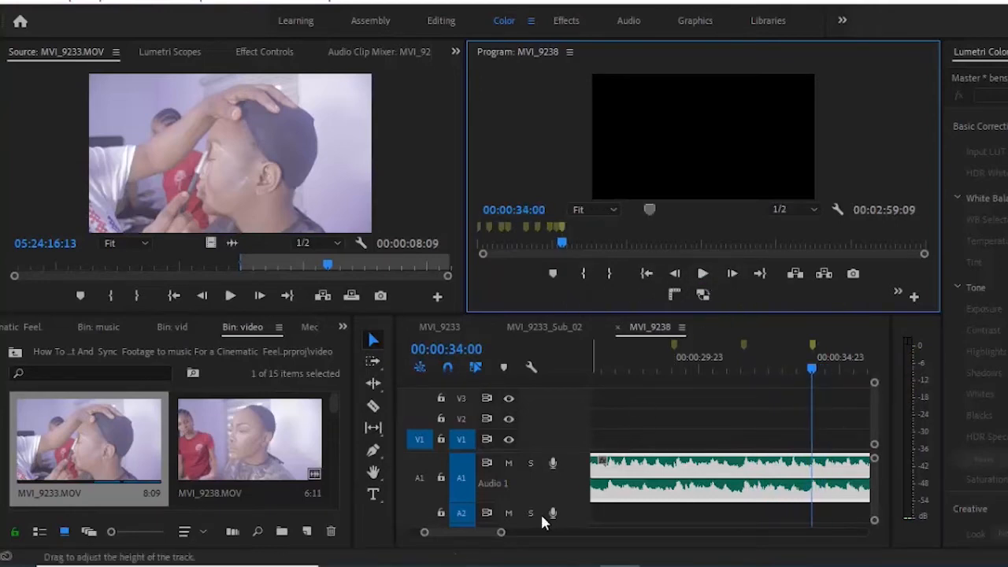
{"action": "mouse_move", "coordinate": [502, 533]}
{"action": "left_mouse_down"}
{"action": "mouse_move", "coordinate": [581, 536]}
{"action": "mouse_move", "coordinate": [489, 534]}
{"action": "left_mouse_up"}
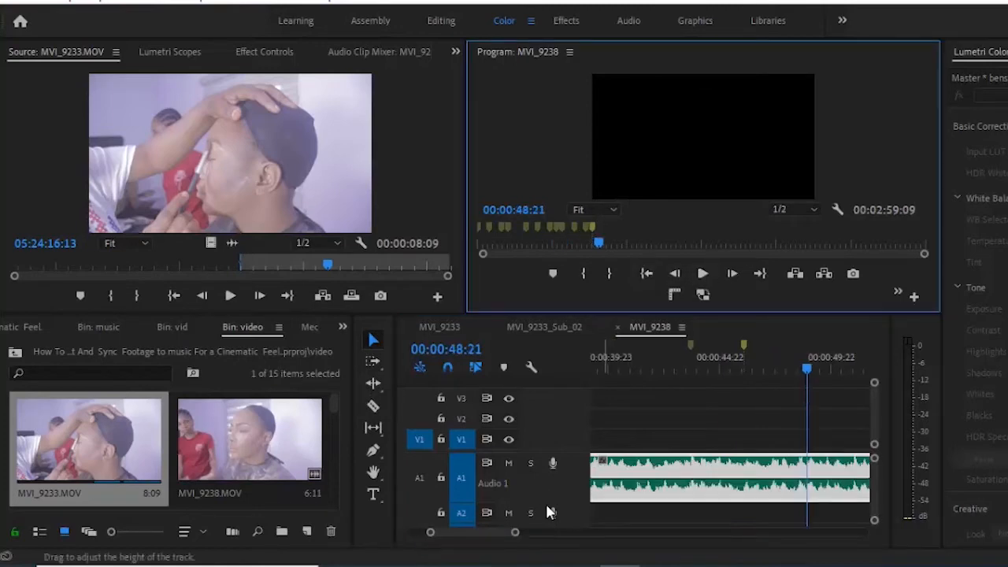
- Return the playhead to the sequence start and place it on the first beat marker at 00:00:00:03
{"action": "left_click_drag", "start_coordinate": [512, 531], "coordinate": [596, 527]}
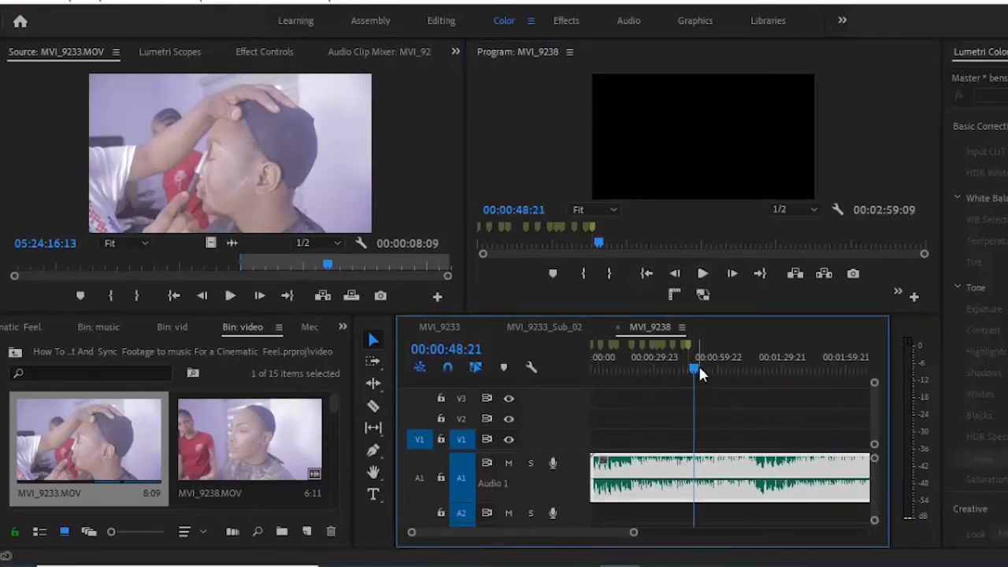
{"action": "left_click_drag", "start_coordinate": [694, 371], "coordinate": [591, 371]}
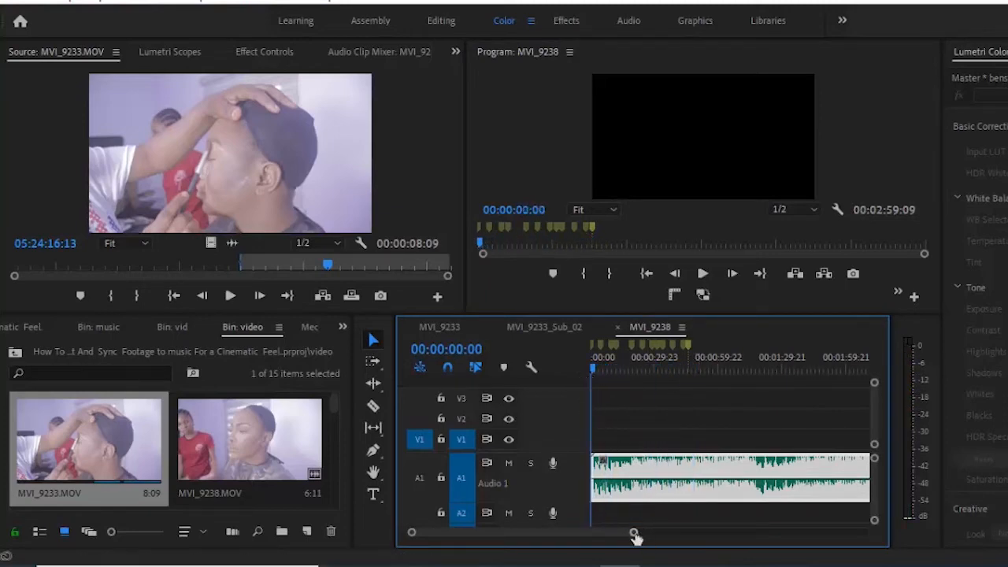
{"action": "left_click_drag", "start_coordinate": [634, 534], "coordinate": [549, 551]}
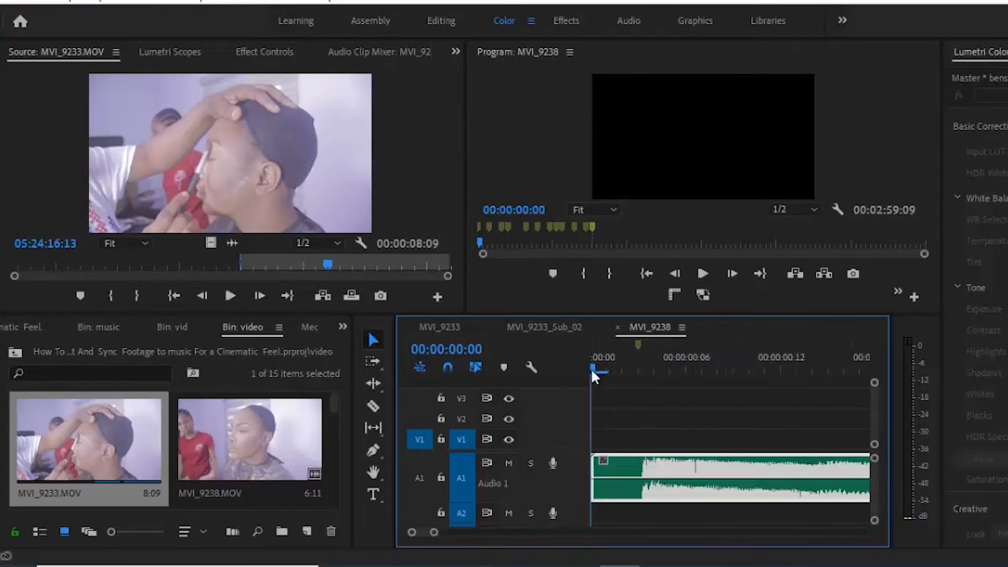
{"action": "left_click_drag", "start_coordinate": [597, 372], "coordinate": [638, 370]}
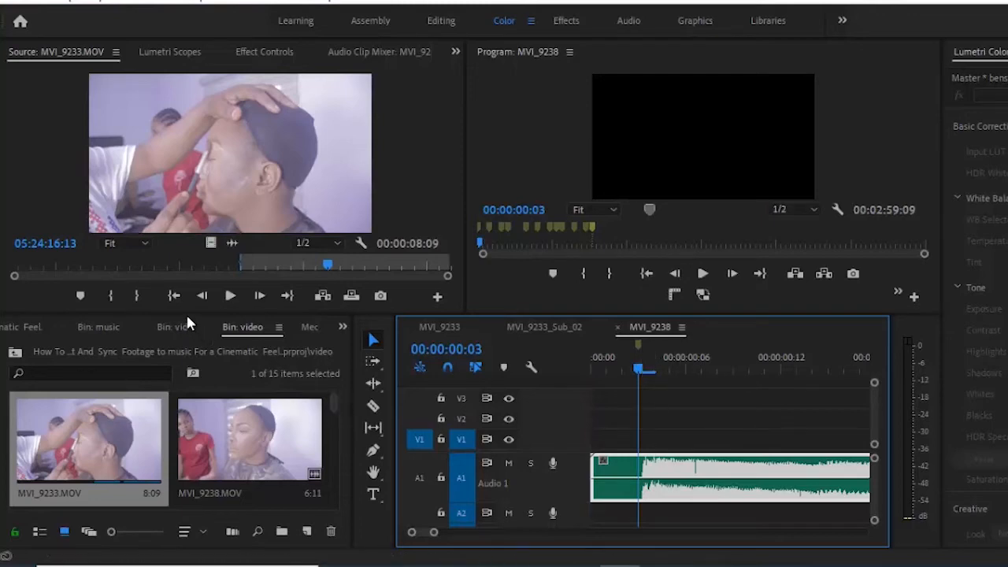
- Enlarge the video bin and timeline area vertically, and check the clip thumbnails in the video bin
{"action": "left_click_drag", "start_coordinate": [193, 313], "coordinate": [223, 228]}
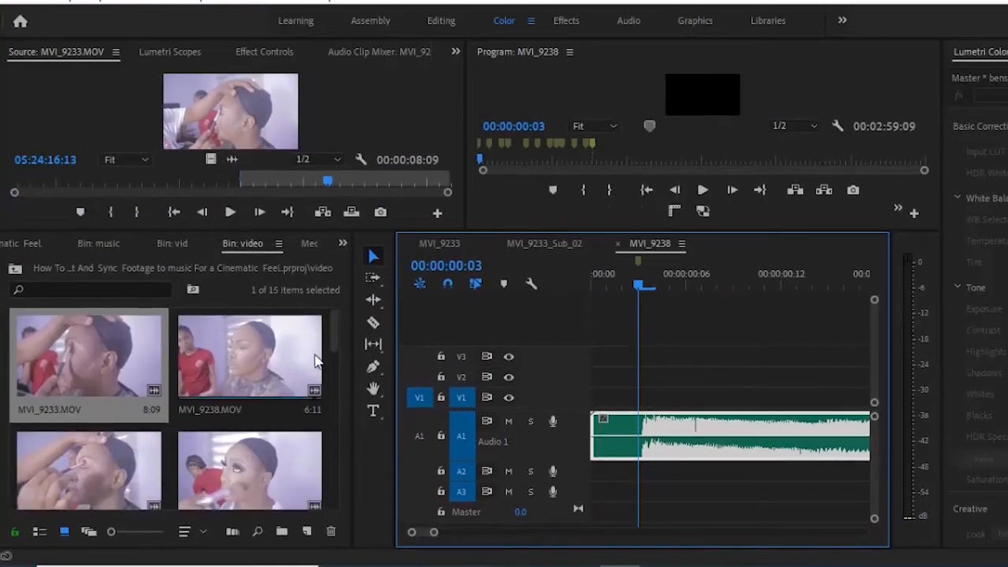
{"action": "left_click", "coordinate": [334, 329]}
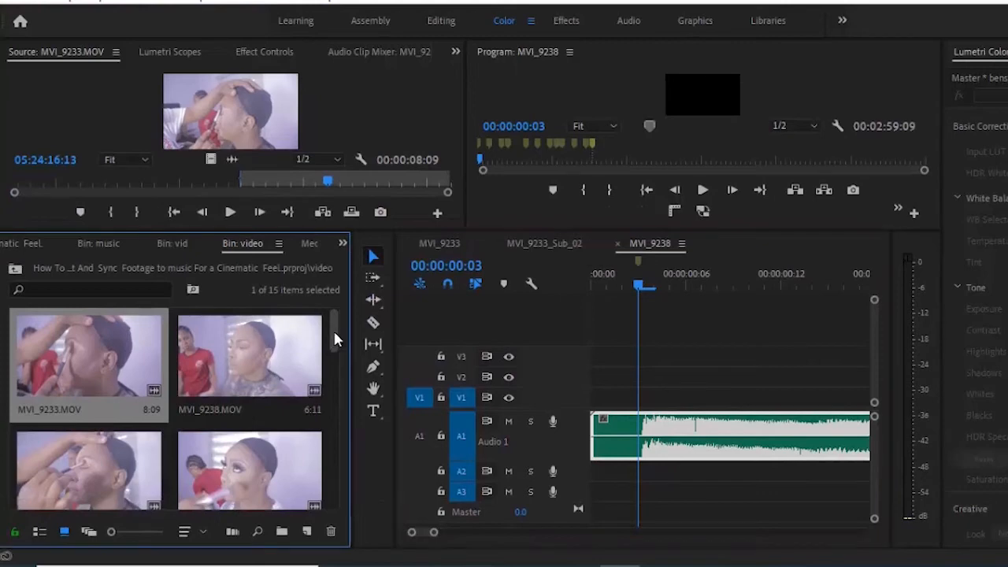
{"action": "left_click_drag", "start_coordinate": [333, 329], "coordinate": [337, 333]}
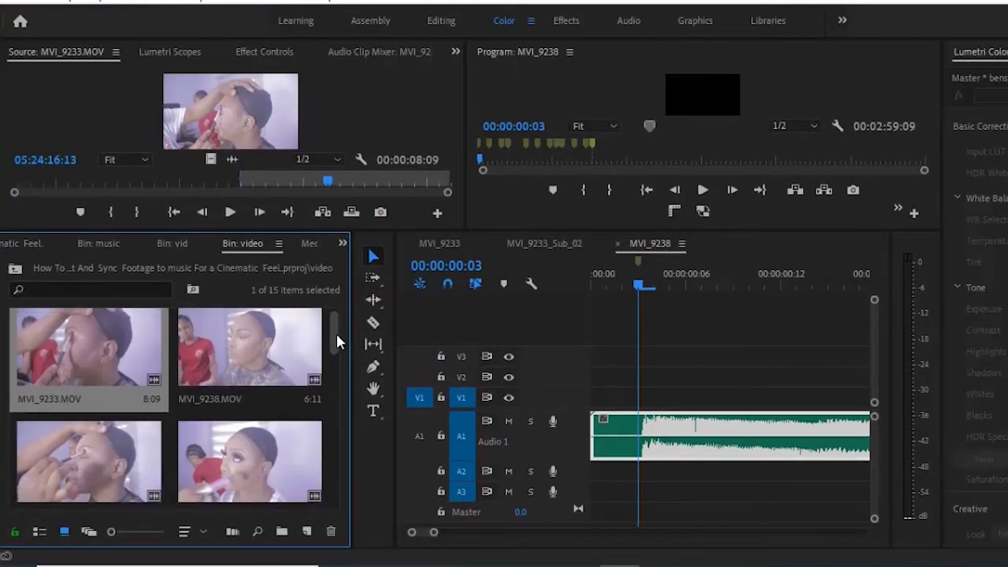
{"action": "scroll", "coordinate": [337, 330], "scroll_direction": "up", "scroll_amount": 1}
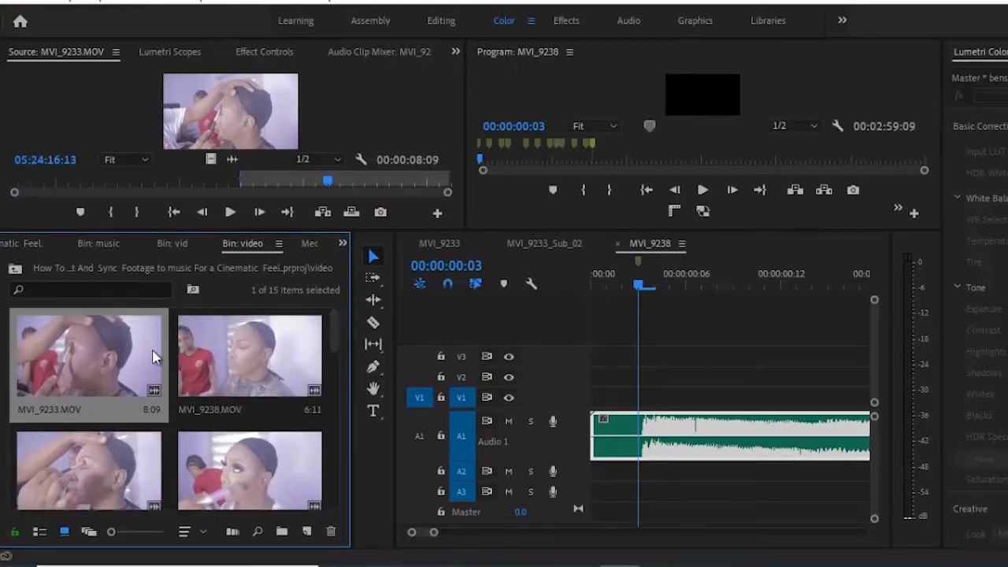
- Place the on-screen keyboard out of the way and add MVI_9238, MVI_9237, MVI_9242, MVI_9250 and MVI_9258 to the MVI_9233 selection in that order
{"action": "left_click", "coordinate": [587, 565]}
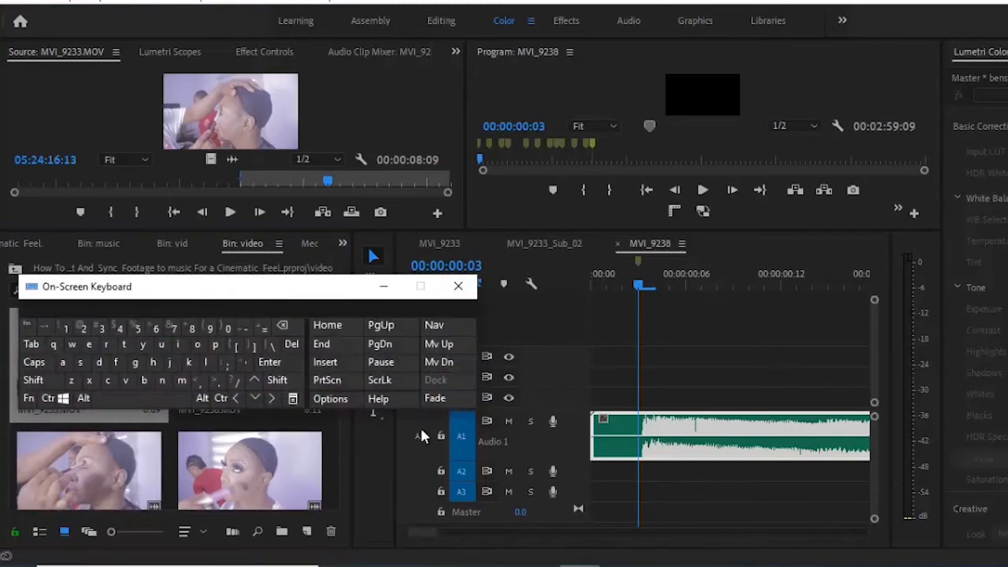
{"action": "left_click_drag", "start_coordinate": [311, 307], "coordinate": [1007, 4]}
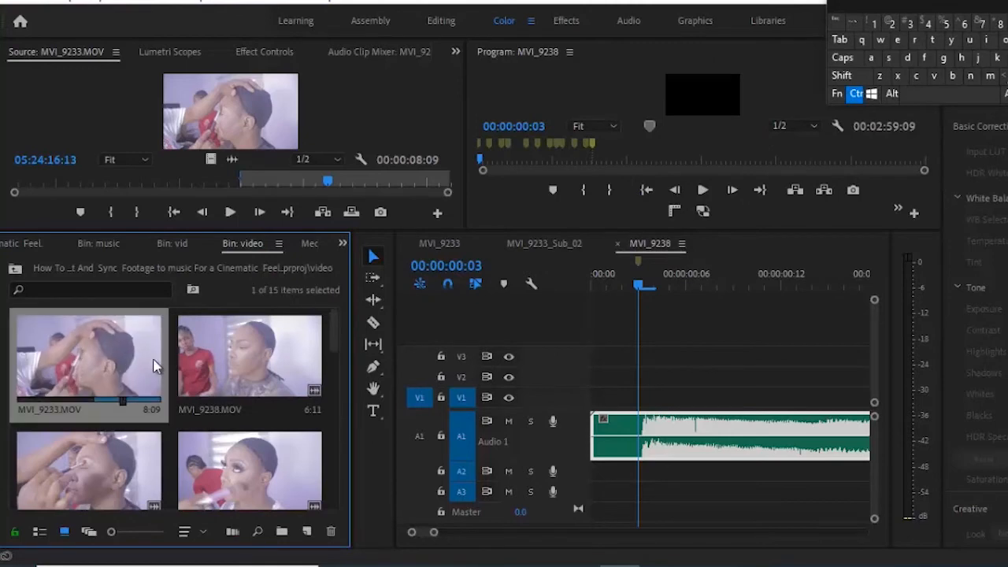
{"action": "left_click", "coordinate": [278, 344], "text": "ctrl"}
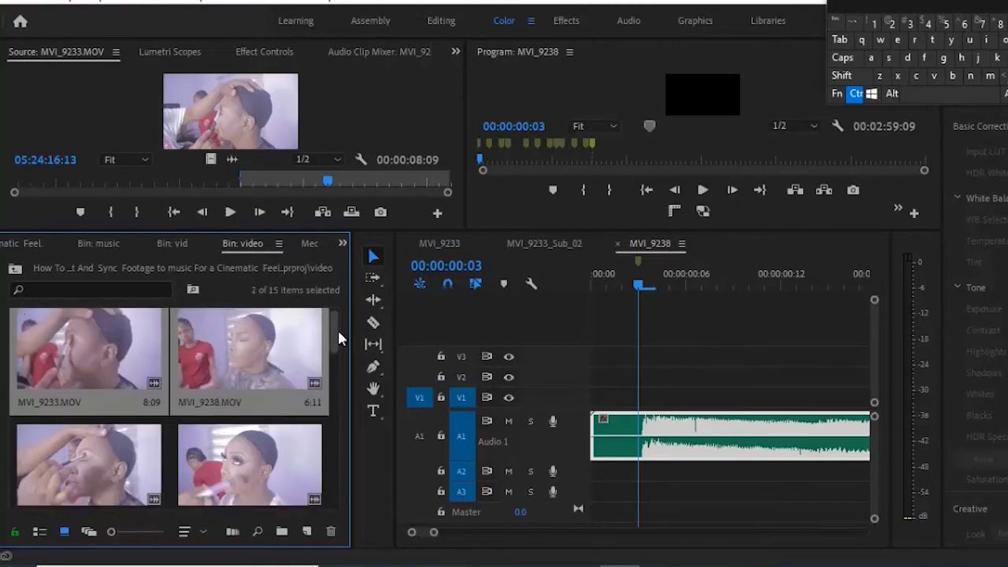
{"action": "left_click_drag", "start_coordinate": [337, 328], "coordinate": [337, 364]}
{"action": "left_click", "coordinate": [134, 364], "text": "ctrl"}
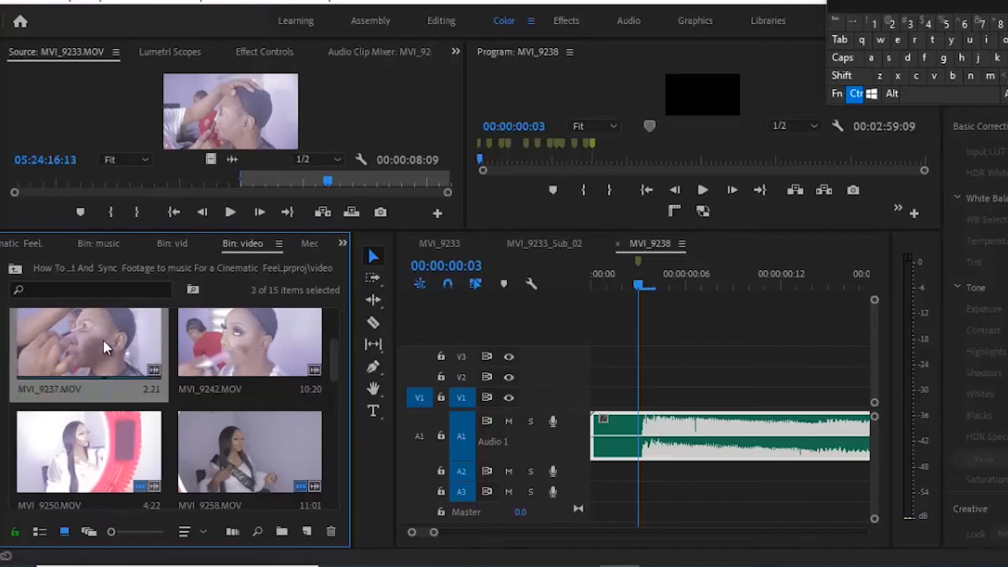
{"action": "left_click", "coordinate": [271, 338], "text": "ctrl"}
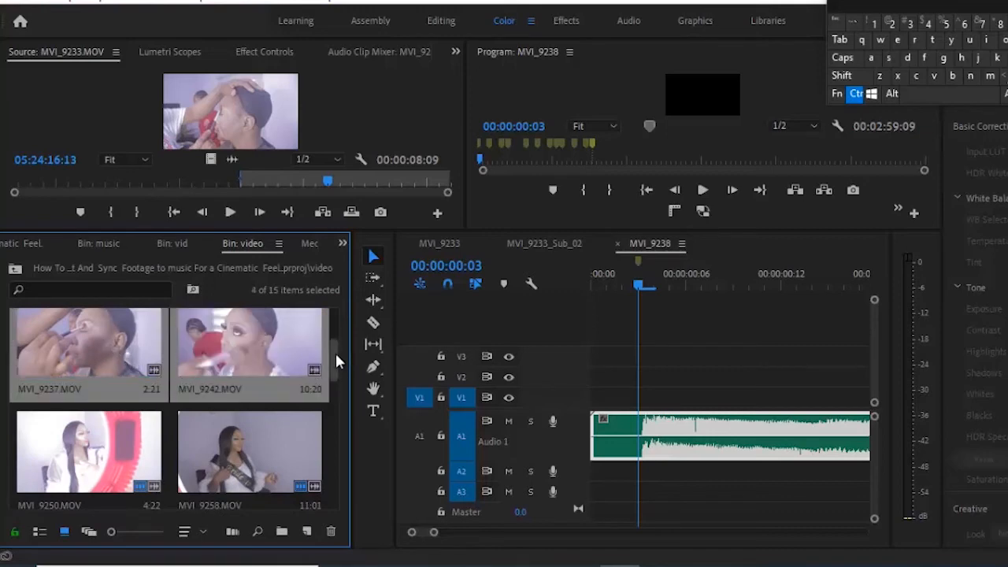
{"action": "left_click_drag", "start_coordinate": [335, 355], "coordinate": [312, 374]}
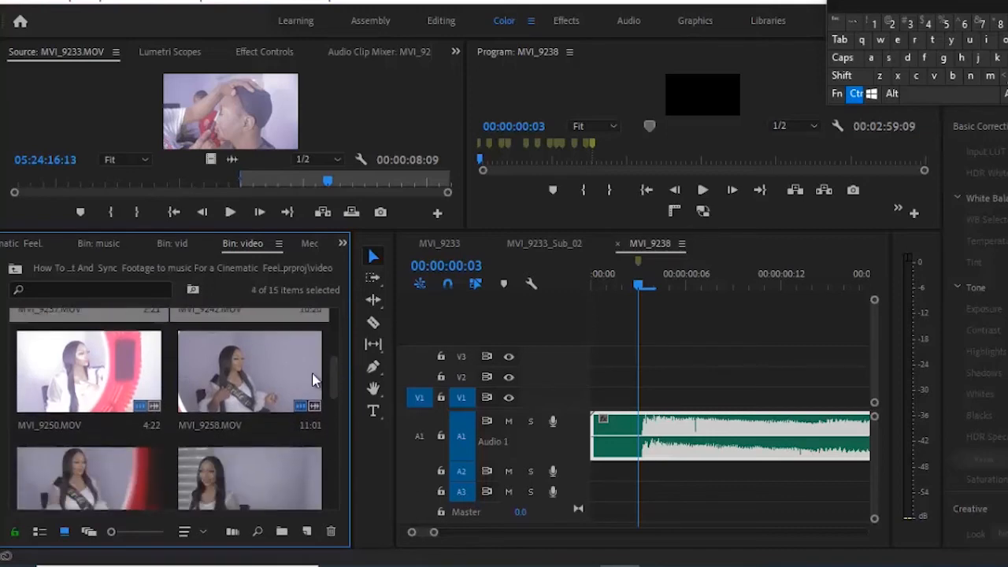
{"action": "left_click", "coordinate": [88, 378], "text": "ctrl"}
{"action": "left_click", "coordinate": [237, 380], "text": "ctrl"}
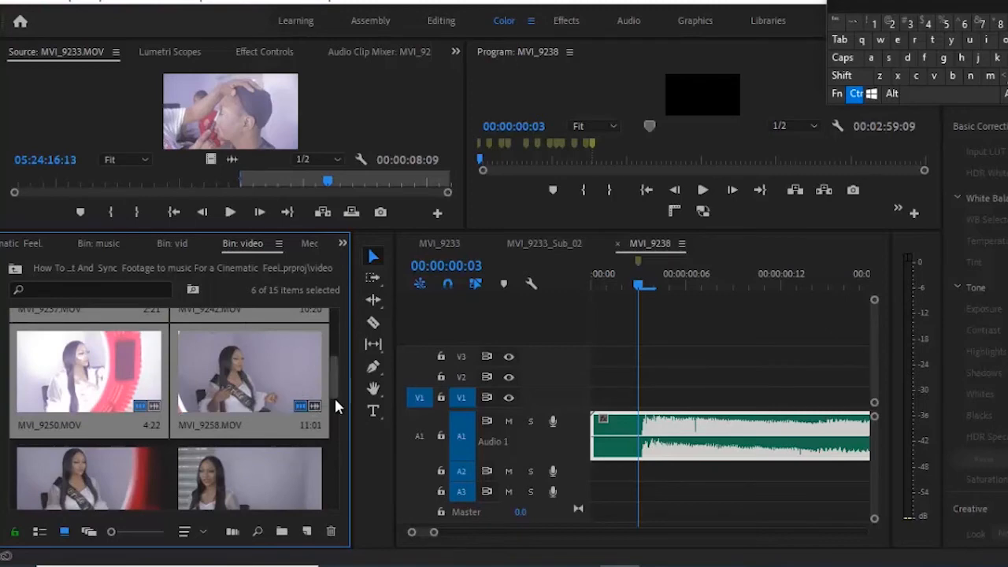
- Extend the clip selection in the video bin with MVI_9259, MVI_9262, MVI_9263, MVI_9266 and MVI_9264, in that order
{"action": "left_click", "coordinate": [335, 401]}
{"action": "left_click", "coordinate": [67, 347], "text": "ctrl"}
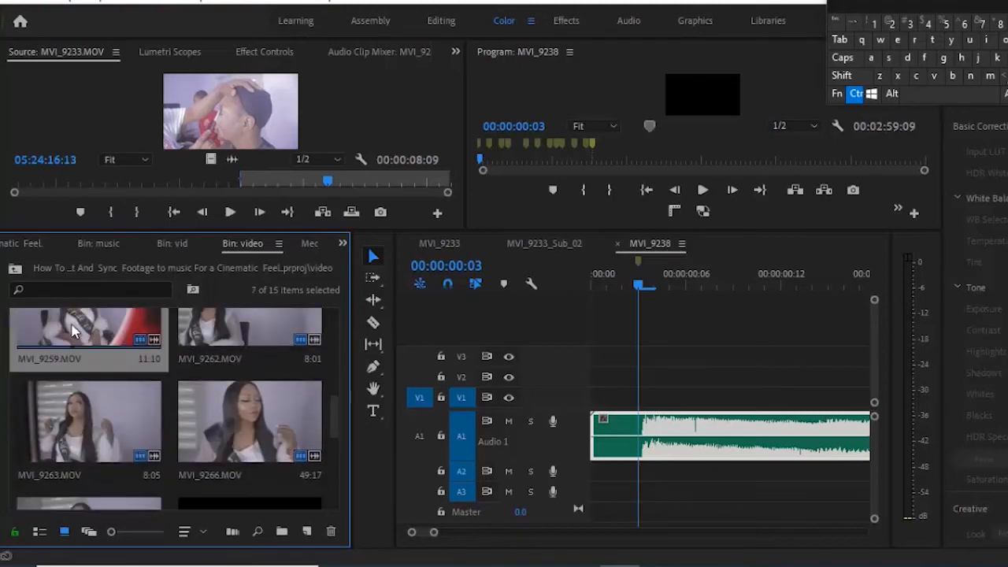
{"action": "left_click", "coordinate": [233, 339], "text": "ctrl"}
{"action": "left_click", "coordinate": [108, 409], "text": "ctrl"}
{"action": "left_click", "coordinate": [276, 432], "text": "ctrl"}
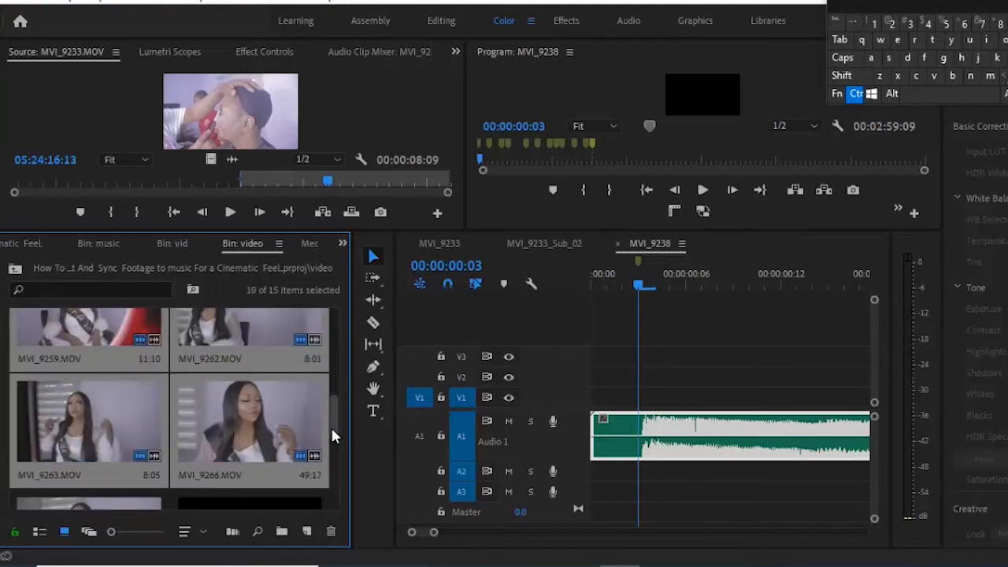
{"action": "left_click_drag", "start_coordinate": [334, 421], "coordinate": [335, 446]}
{"action": "left_click", "coordinate": [119, 413], "text": "ctrl"}
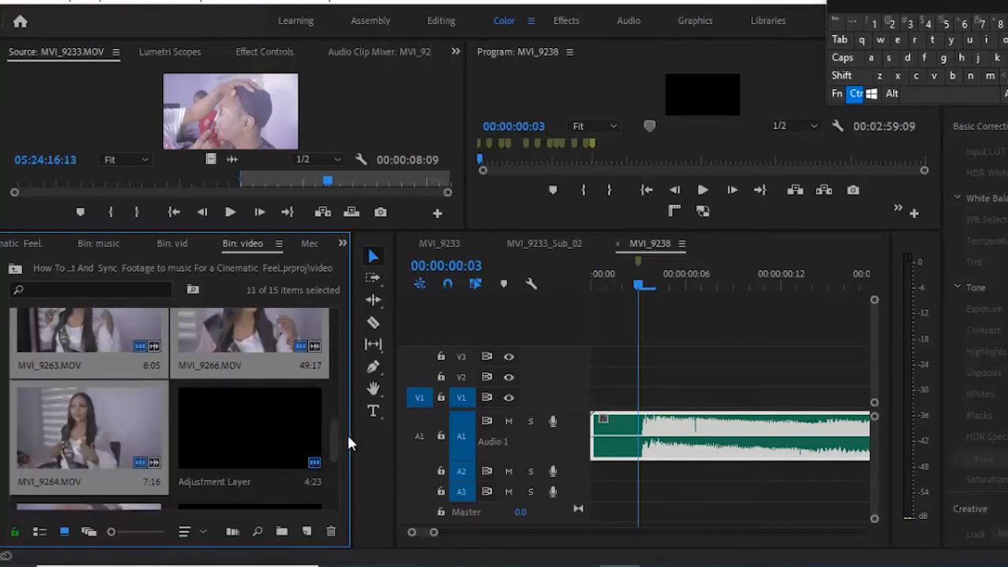
- Automate the selected clips to the sequence in Selection Order, placed At Unnumbered Markers with Overwrite Edit and Ignore Audio
{"action": "left_click", "coordinate": [233, 535]}
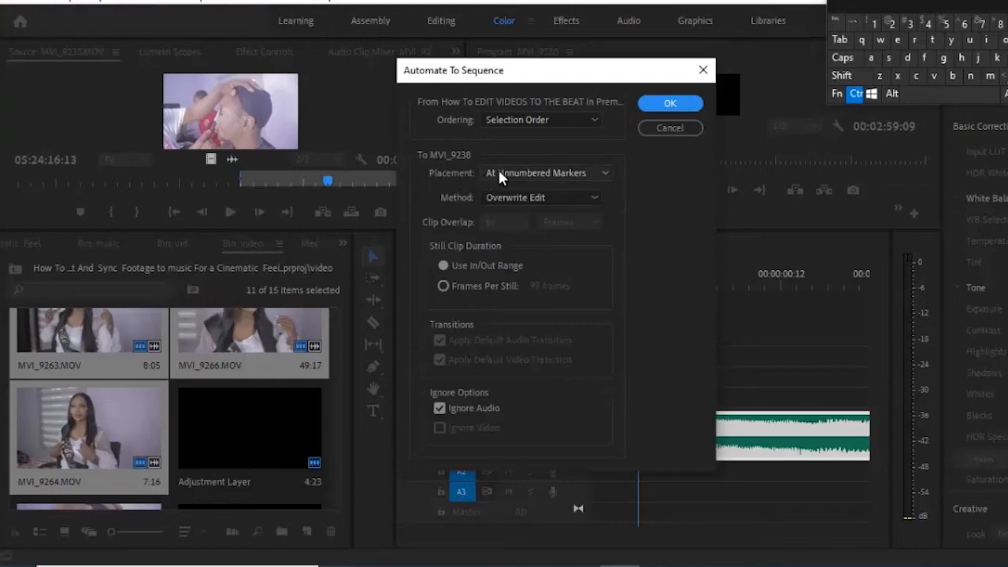
{"action": "left_click", "coordinate": [568, 172]}
{"action": "left_click", "coordinate": [568, 173]}
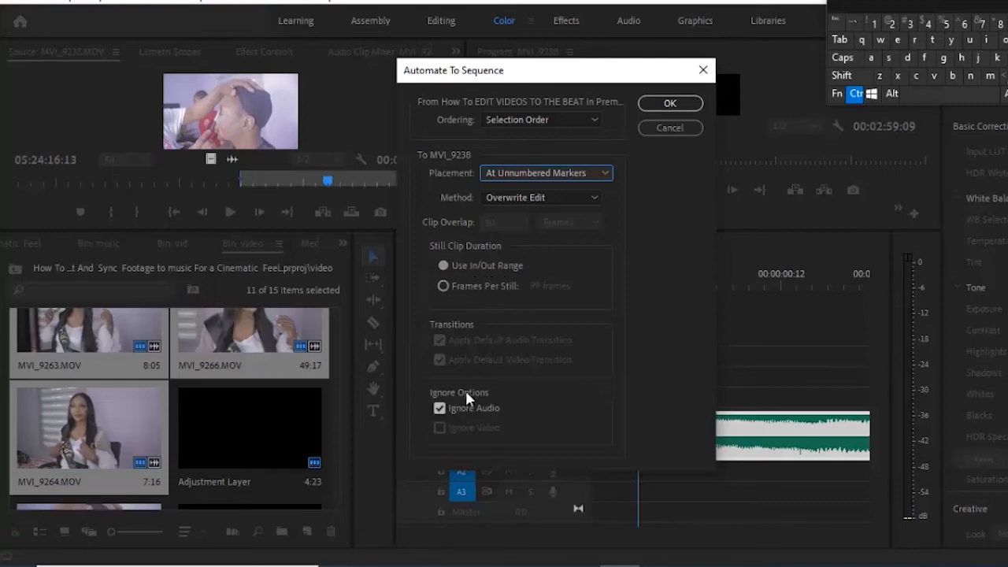
{"action": "left_click_drag", "start_coordinate": [581, 83], "coordinate": [640, 143]}
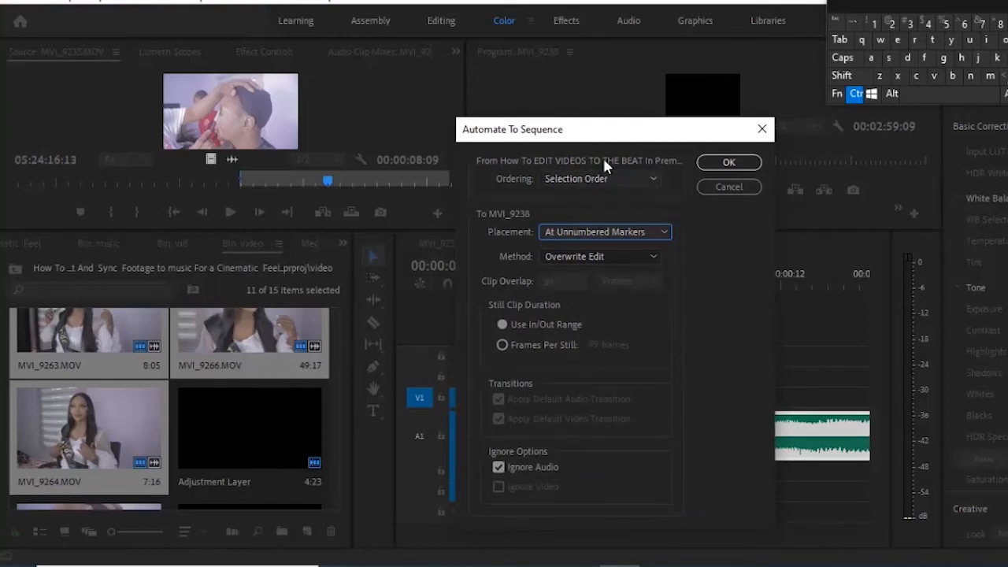
{"action": "left_click_drag", "start_coordinate": [593, 130], "coordinate": [201, 111]}
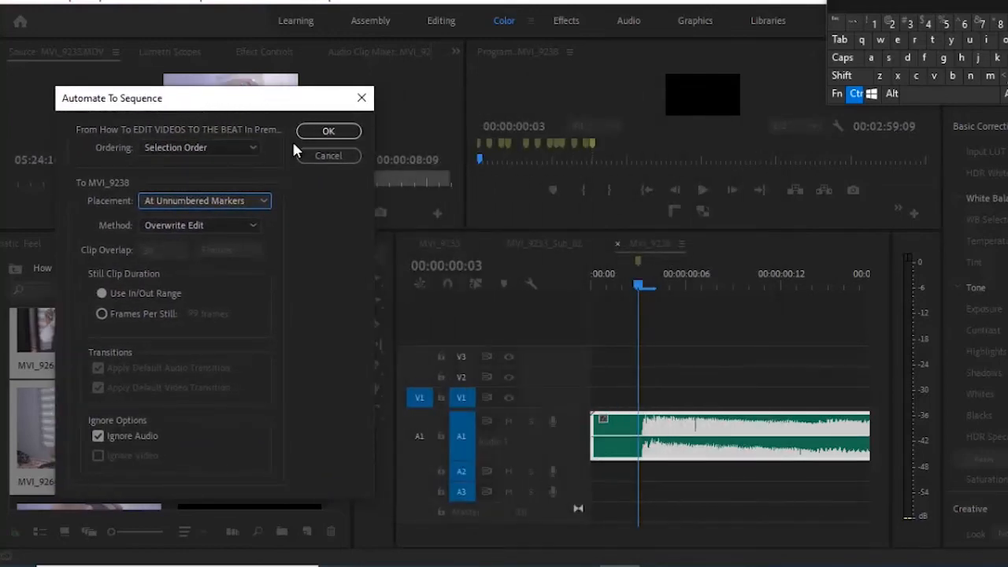
{"action": "left_click", "coordinate": [328, 131]}
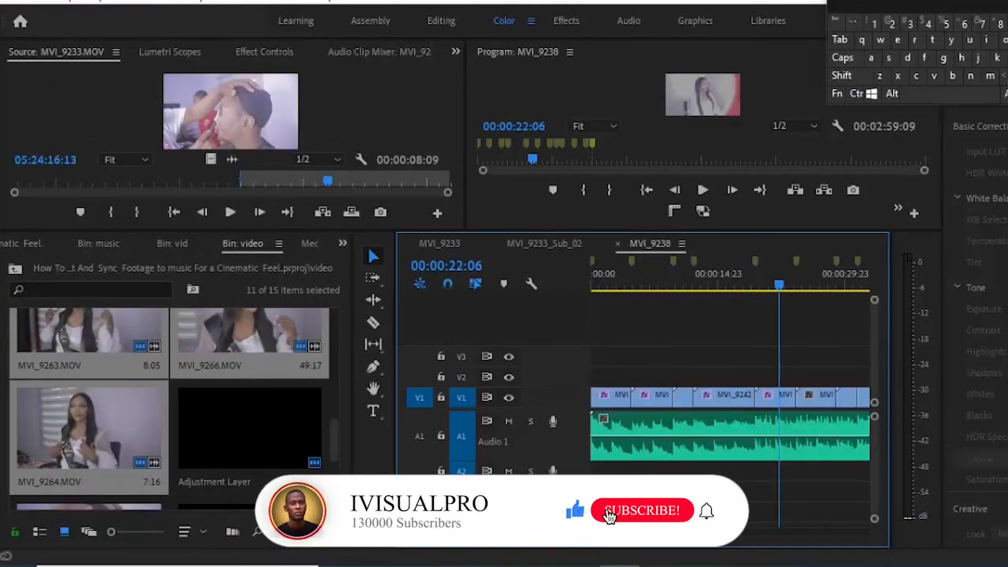
- Return the playhead to the sequence start, enlarge the Program monitor area, and play the synced edit through to 00:00:45:07
{"action": "left_click_drag", "start_coordinate": [480, 536], "coordinate": [651, 549]}
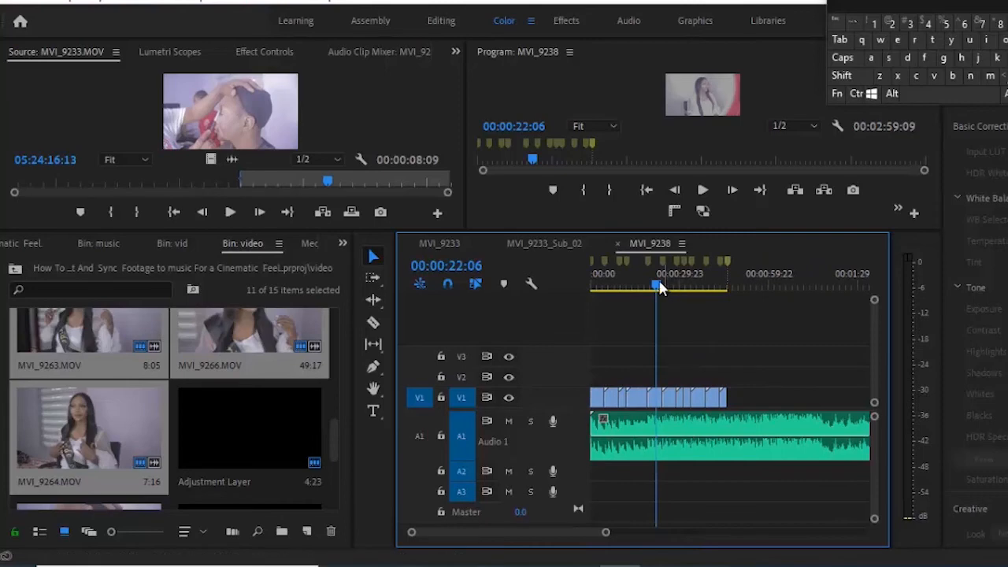
{"action": "left_click_drag", "start_coordinate": [660, 288], "coordinate": [549, 305]}
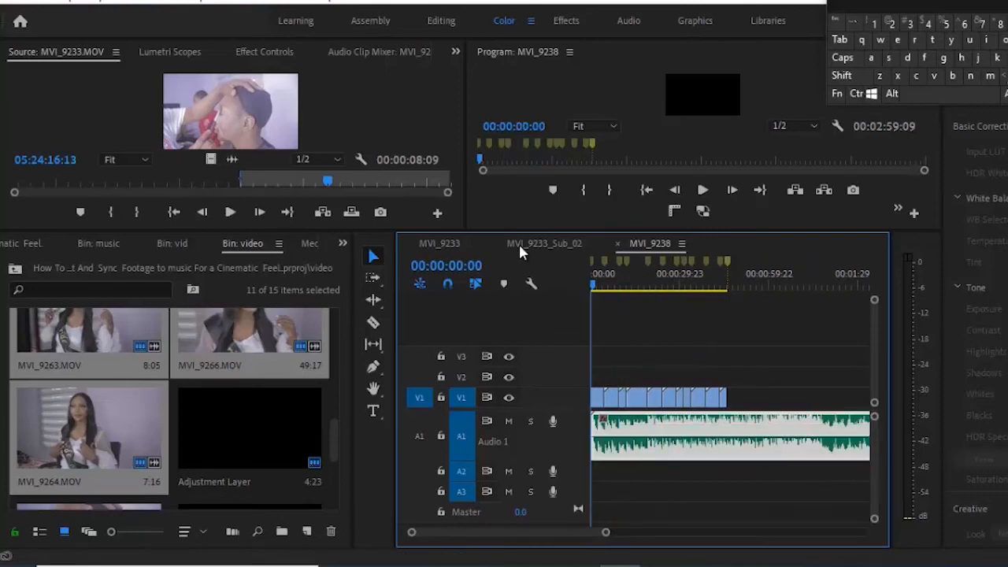
{"action": "left_click_drag", "start_coordinate": [489, 239], "coordinate": [482, 402]}
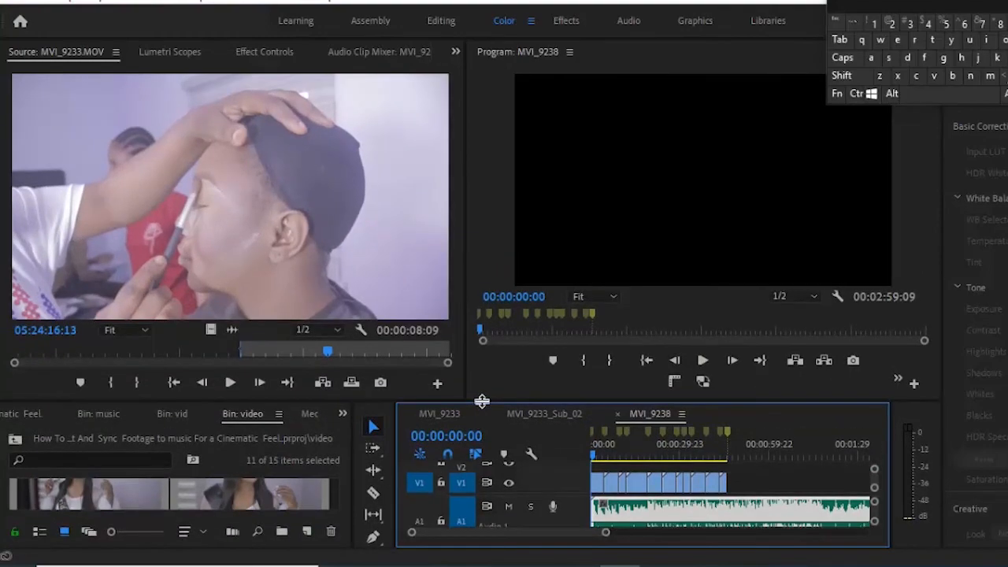
{"action": "left_click", "coordinate": [275, 53]}
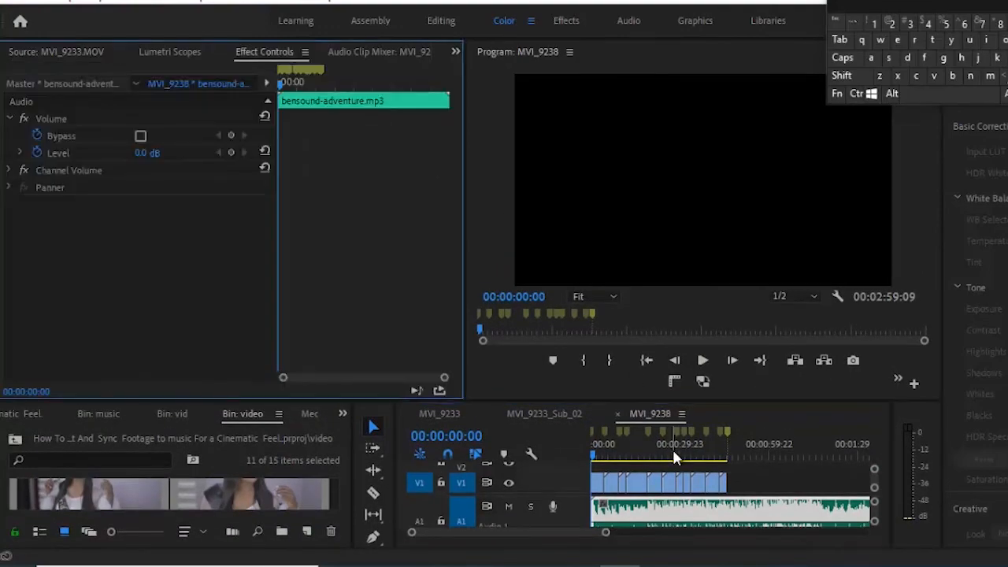
{"action": "left_click", "coordinate": [702, 360]}
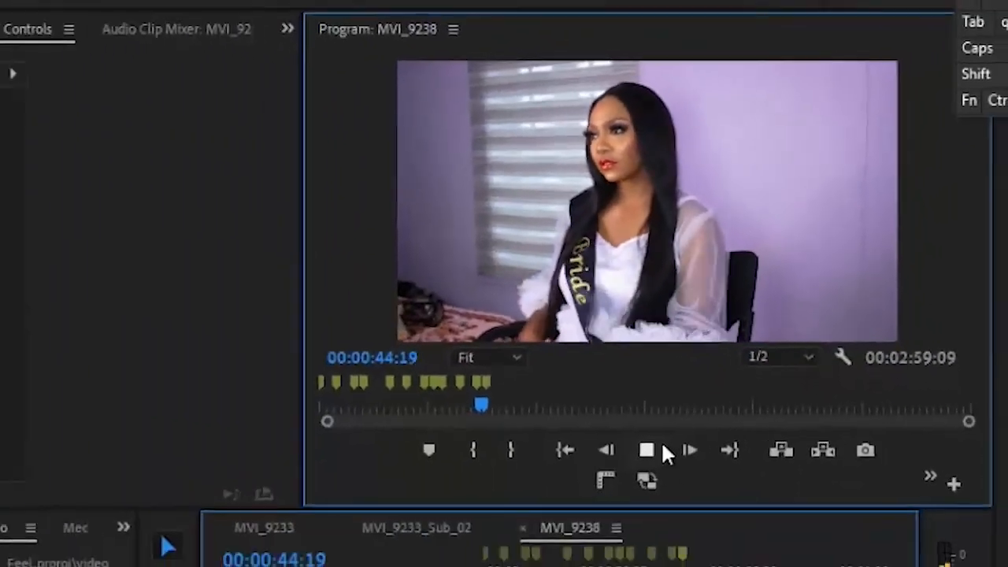
{"action": "key", "text": "space"}
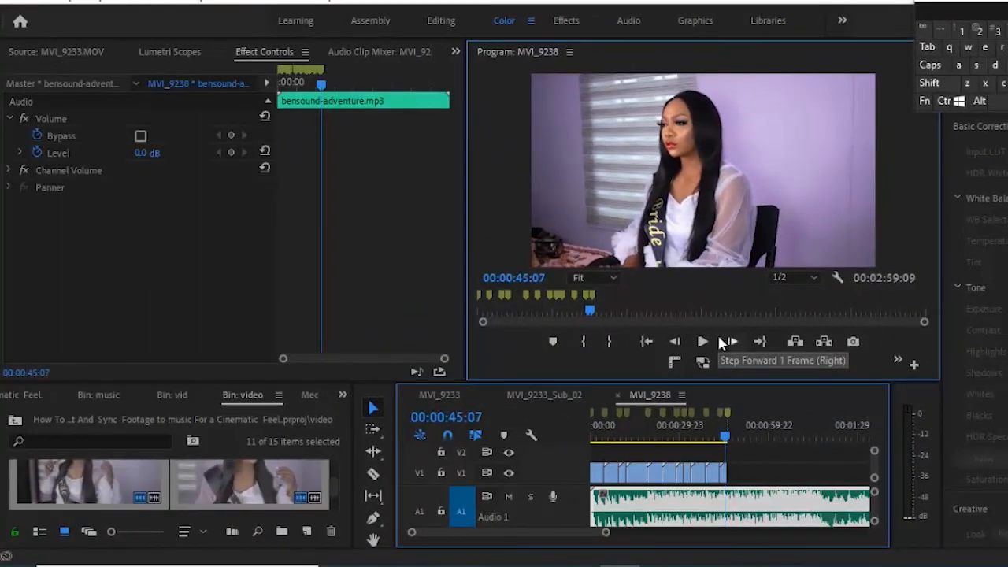